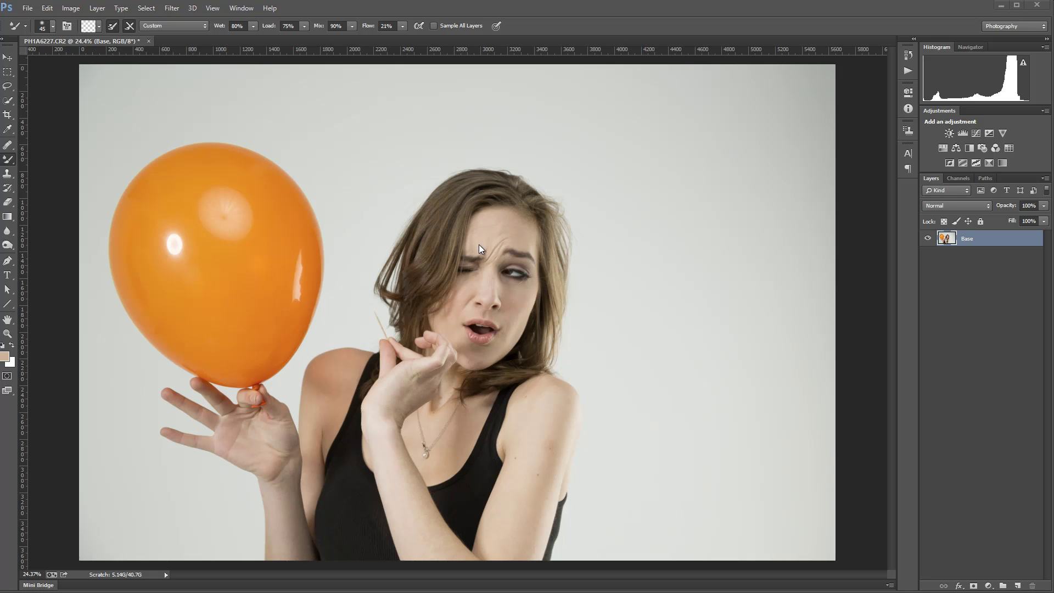
Examine the skin on the woman's face, hand, shoulders and upper arm at closer range.
scroll(500, 251, "up", 3)
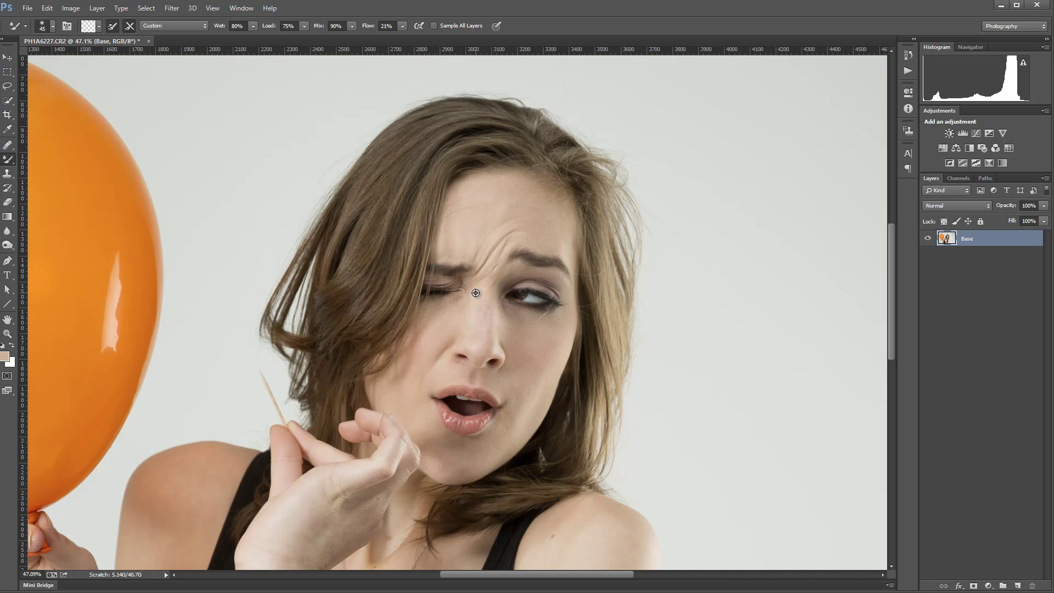
scroll(470, 293, "down", 3)
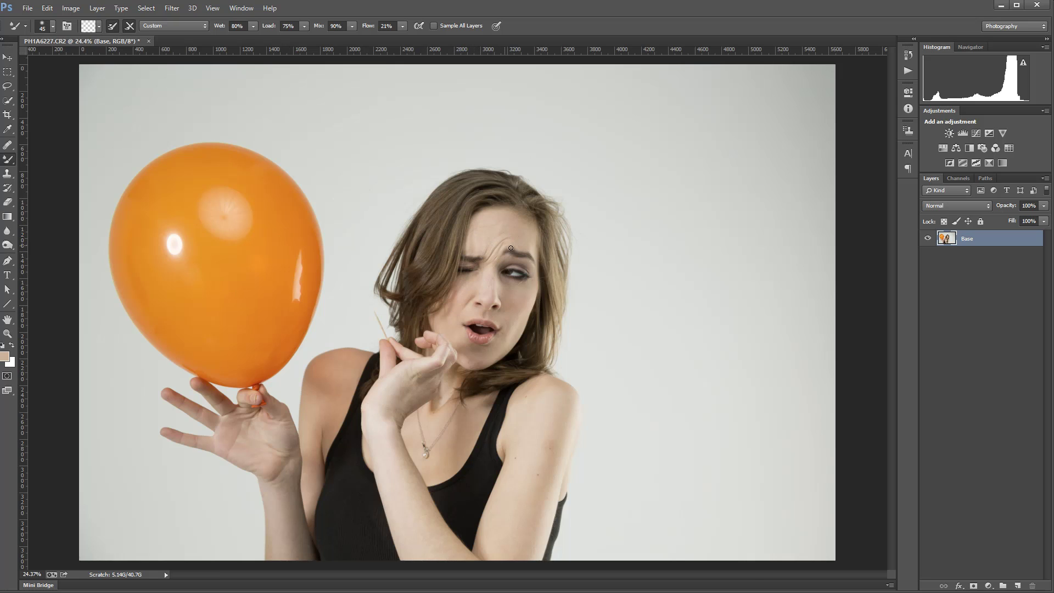
scroll(510, 247, "up", 1)
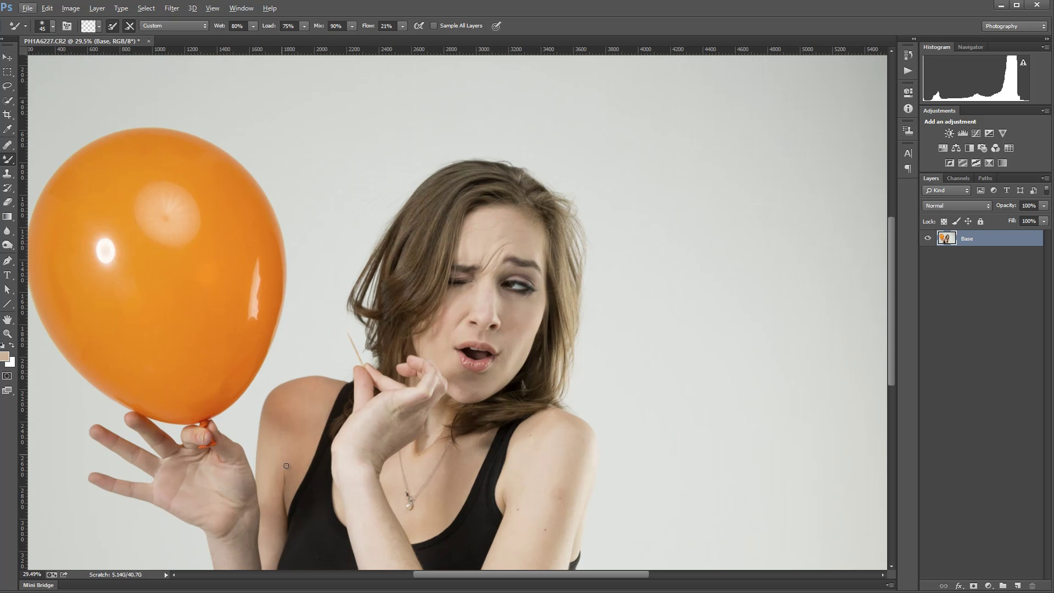
scroll(297, 420, "up", 6)
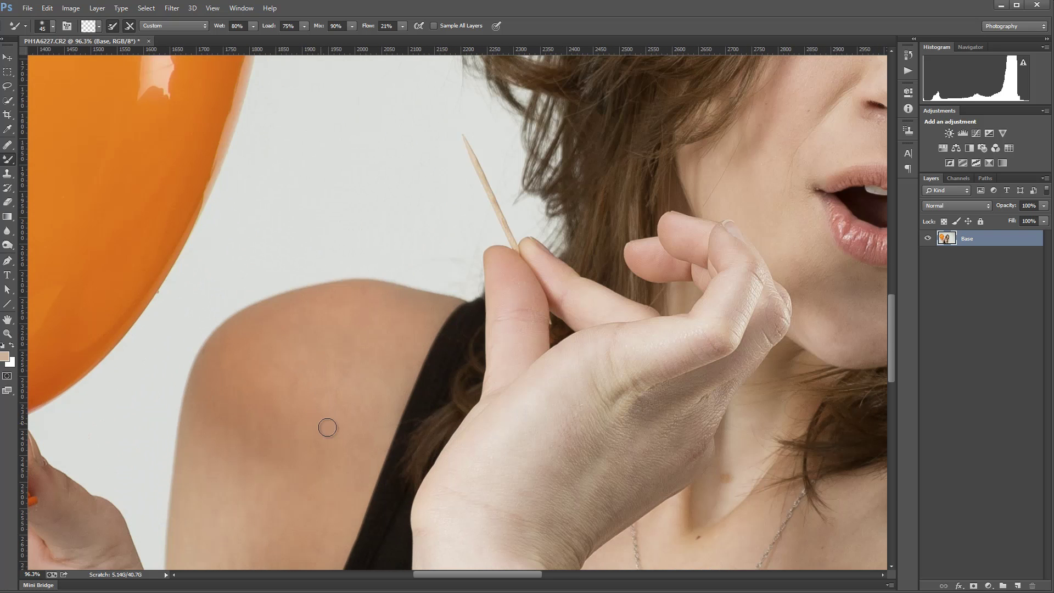
scroll(342, 439, "down", 1)
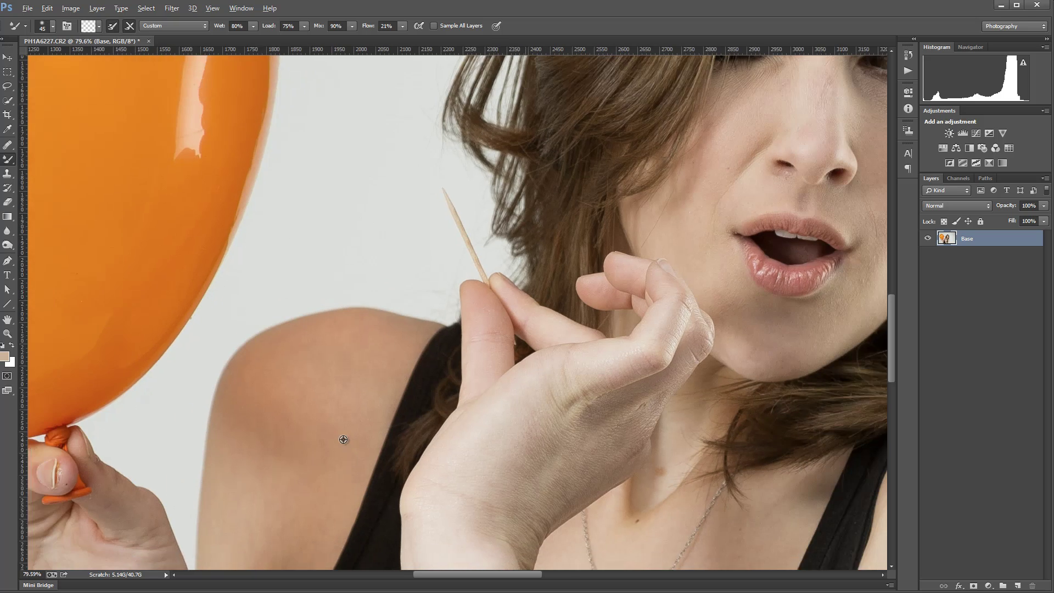
scroll(344, 439, "down", 1)
left_click_drag(682, 463, 356, 194)
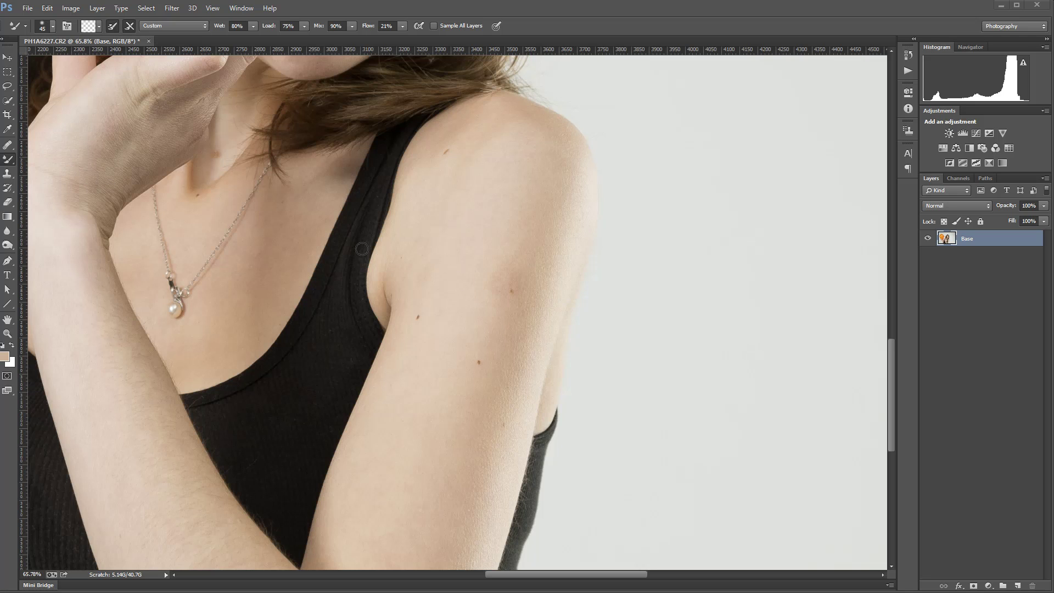
left_click_drag(530, 395, 549, 434)
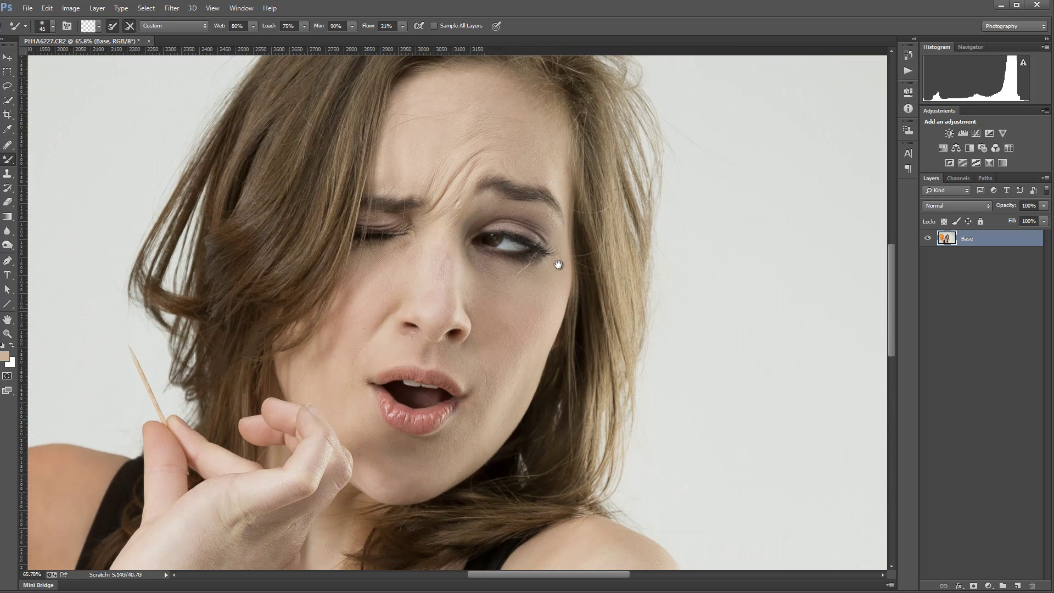
scroll(465, 254, "down", 2)
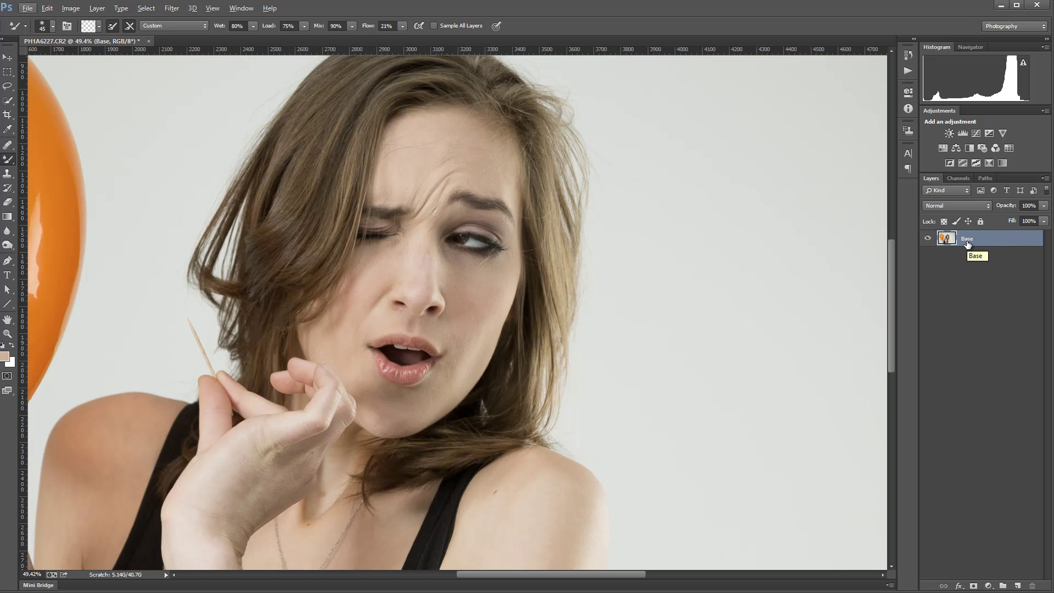
Duplicate the Base layer and name the copy Low.
left_click(97, 9)
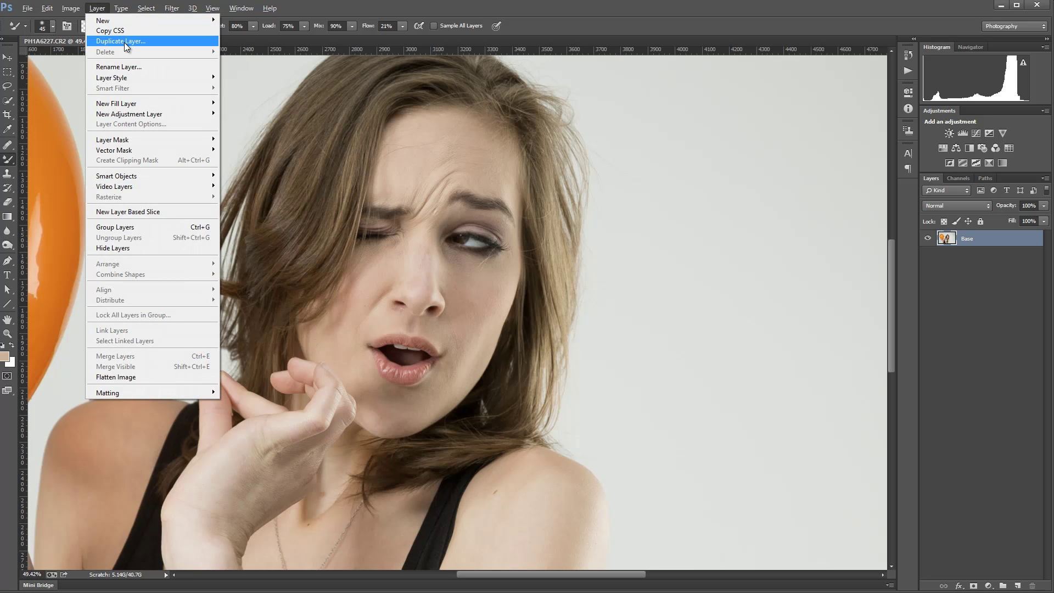
left_click(124, 42)
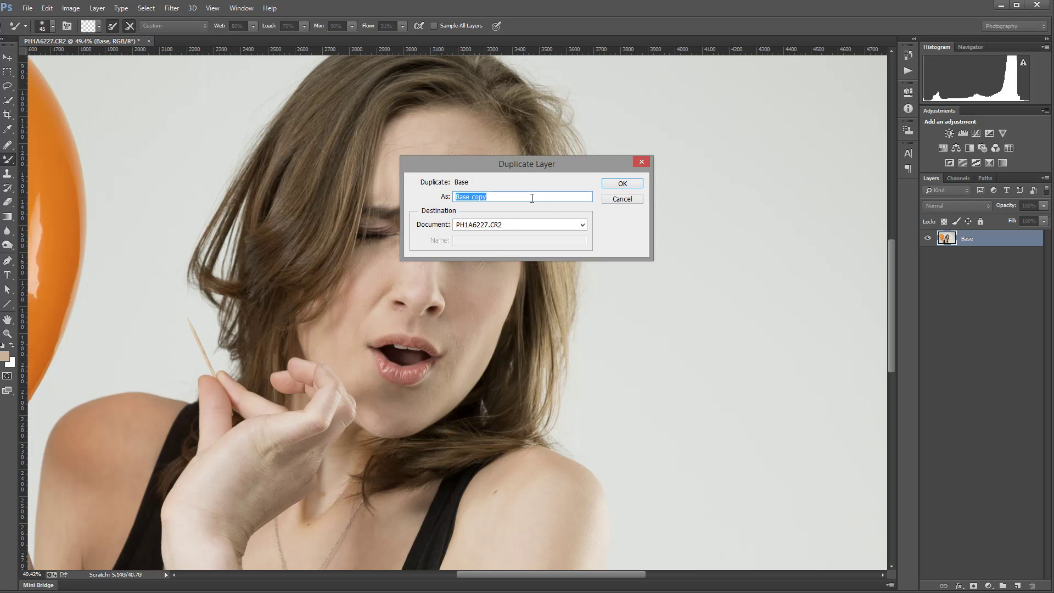
type("Low")
left_click(624, 183)
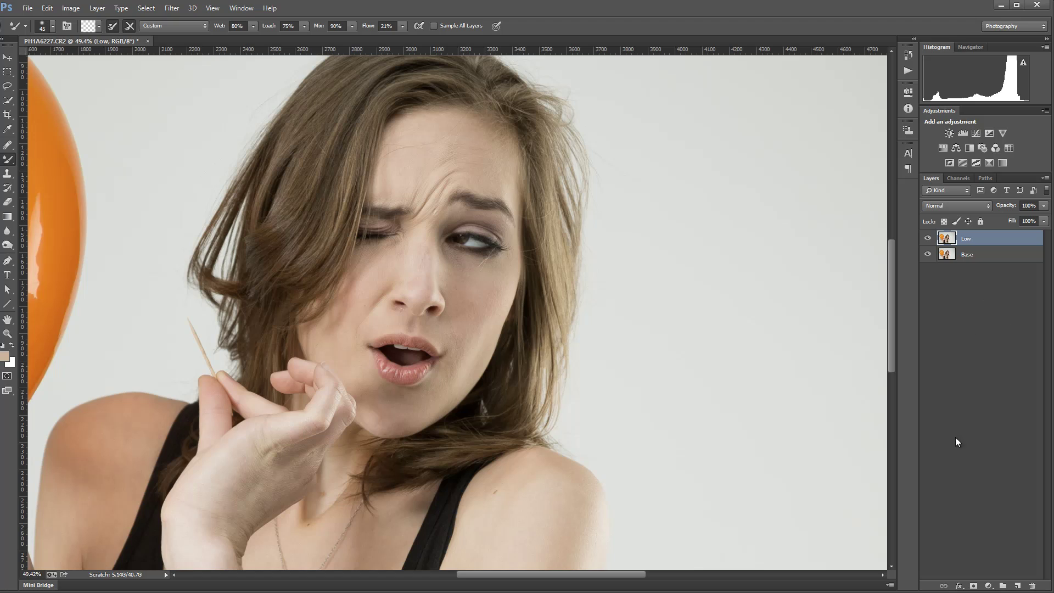
Duplicate the Base layer again, name the copy High and move it above the Low layer.
left_click(995, 262)
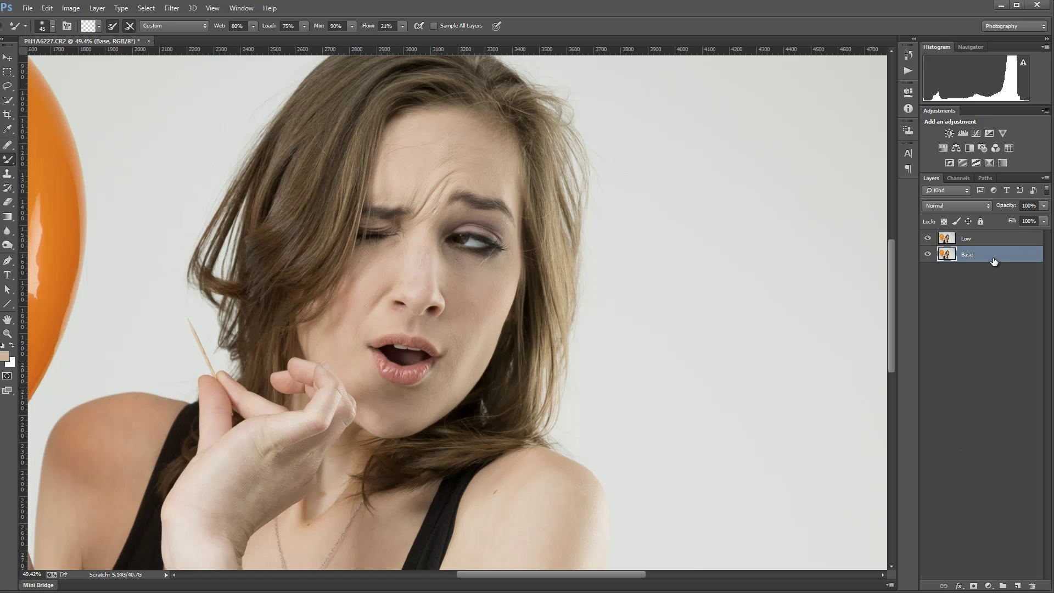
key("ctrl+j")
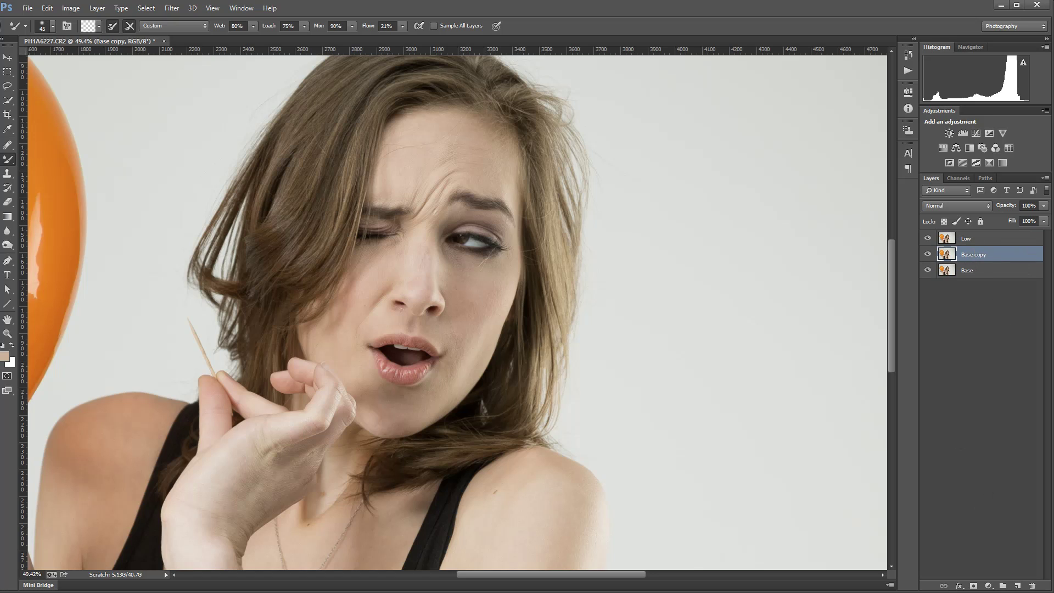
double_click(991, 255)
type("High")
key("Return")
key("ctrl+bracketright")
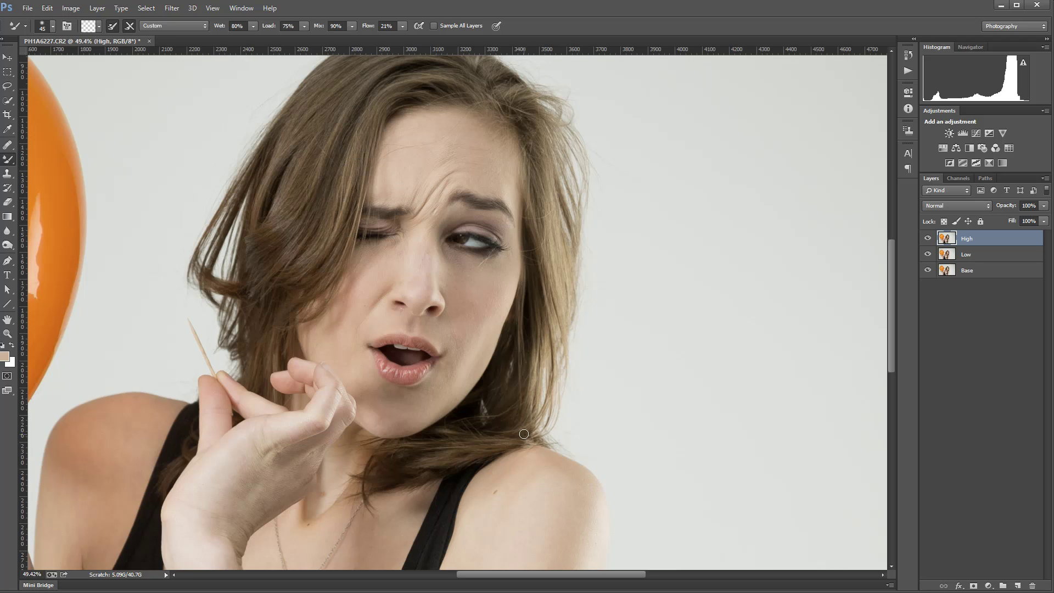
Inspect the skin tones and texture of the forehead, eyes, cheeks and mouth, comparing what the Low and High layers should hold.
left_click(975, 258)
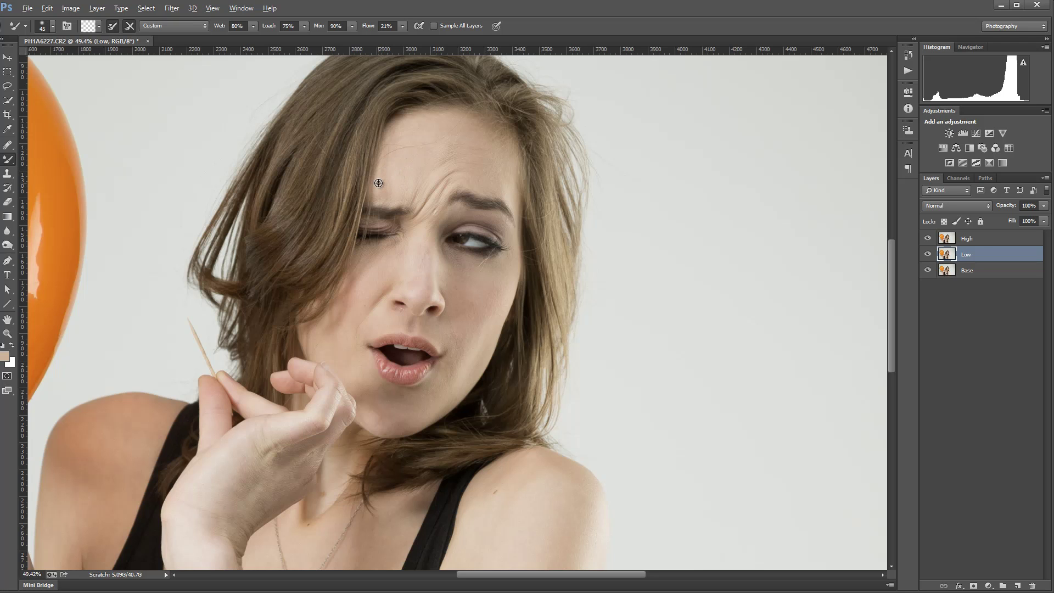
scroll(378, 183, "up", 4)
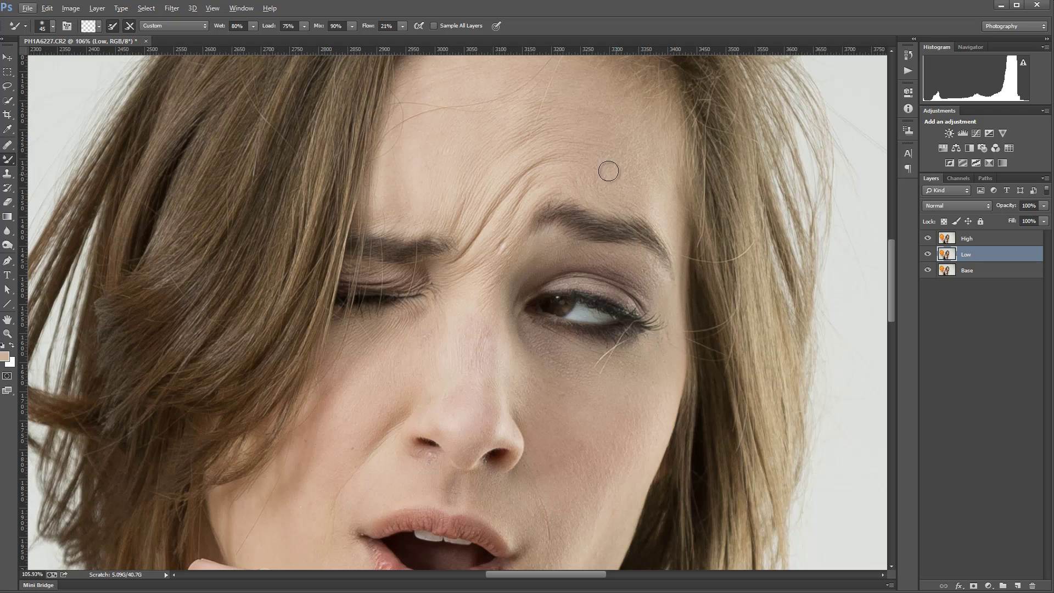
scroll(605, 160, "down", 3)
scroll(602, 171, "down", 3)
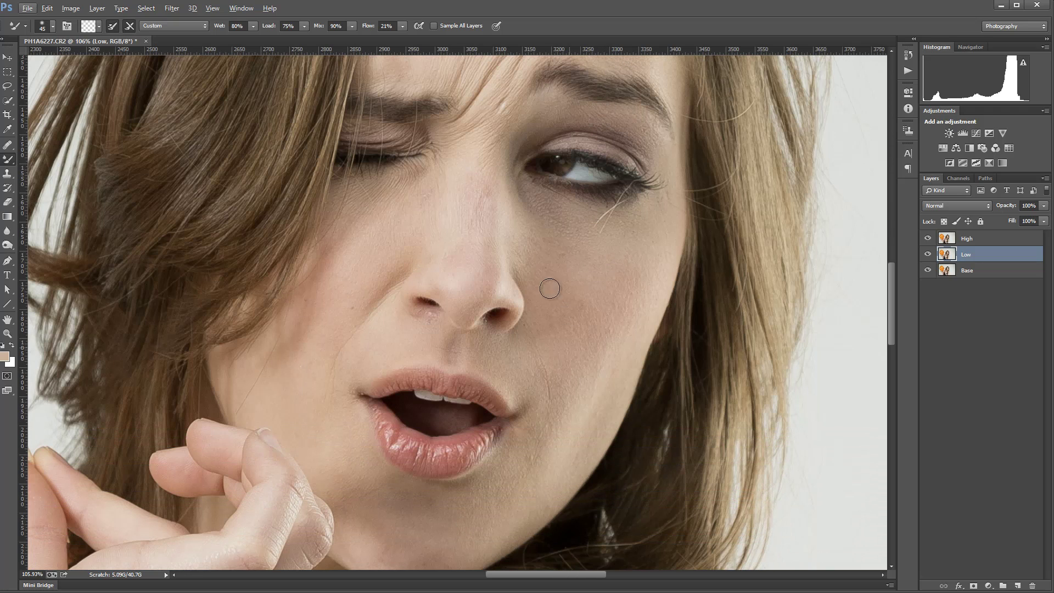
scroll(424, 296, "down", 3)
scroll(414, 290, "down", 3)
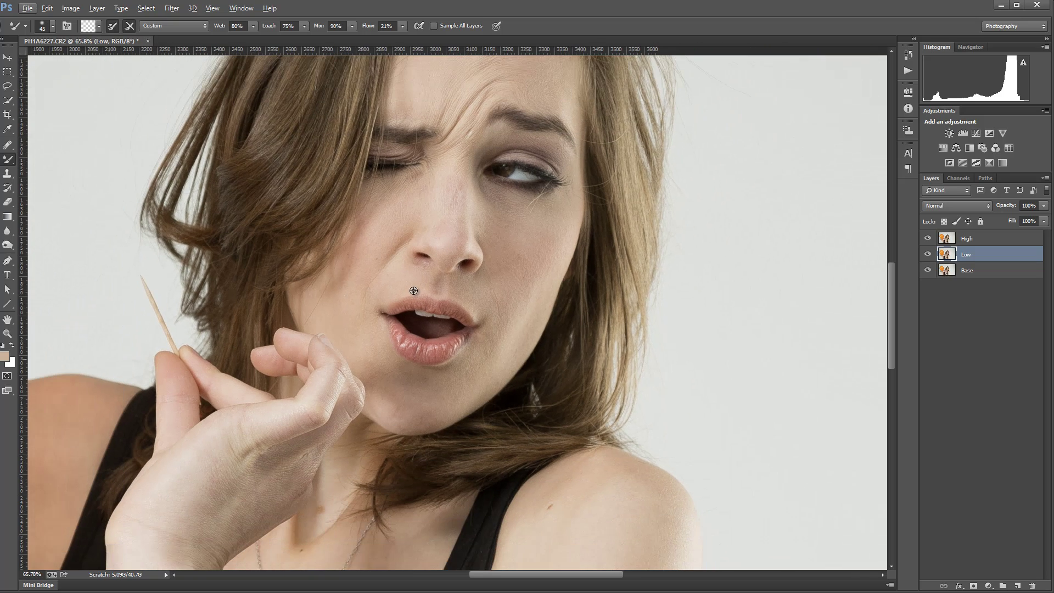
scroll(412, 122, "up", 2)
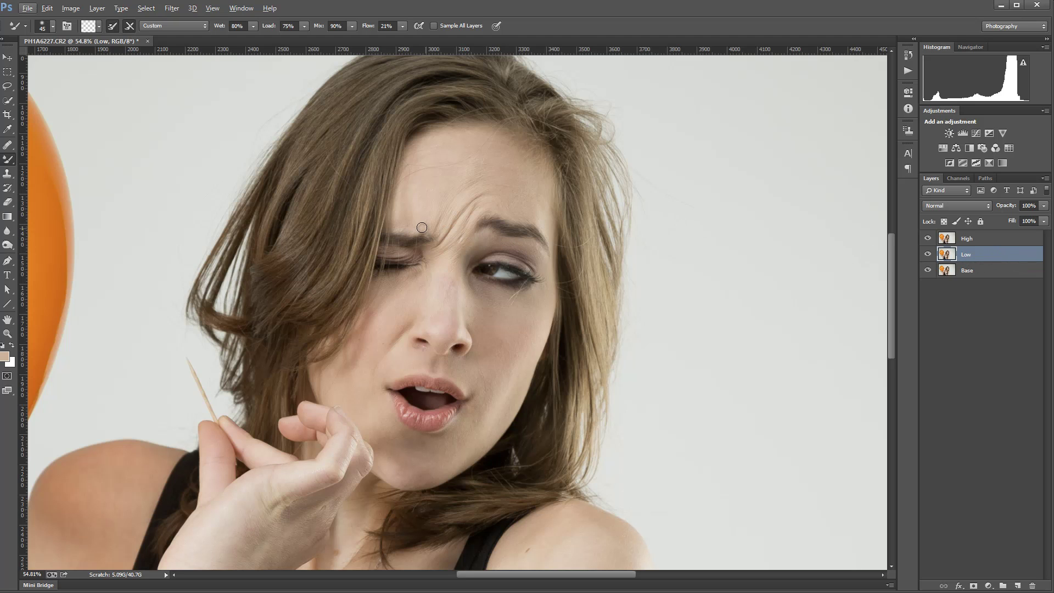
scroll(426, 226, "up", 2)
scroll(474, 217, "down", 1)
scroll(474, 216, "up", 1)
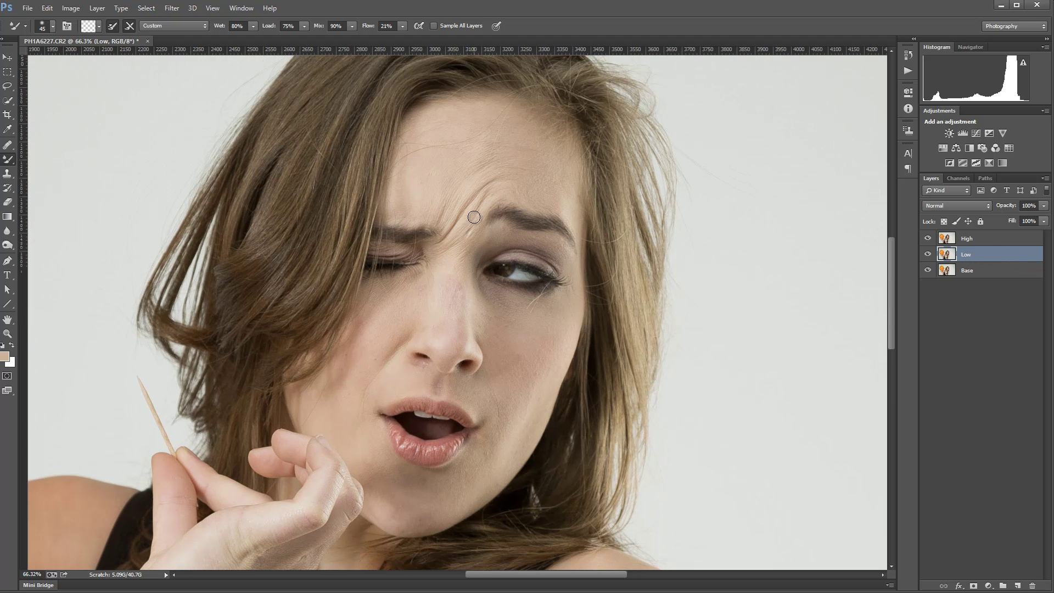
scroll(474, 217, "down", 2)
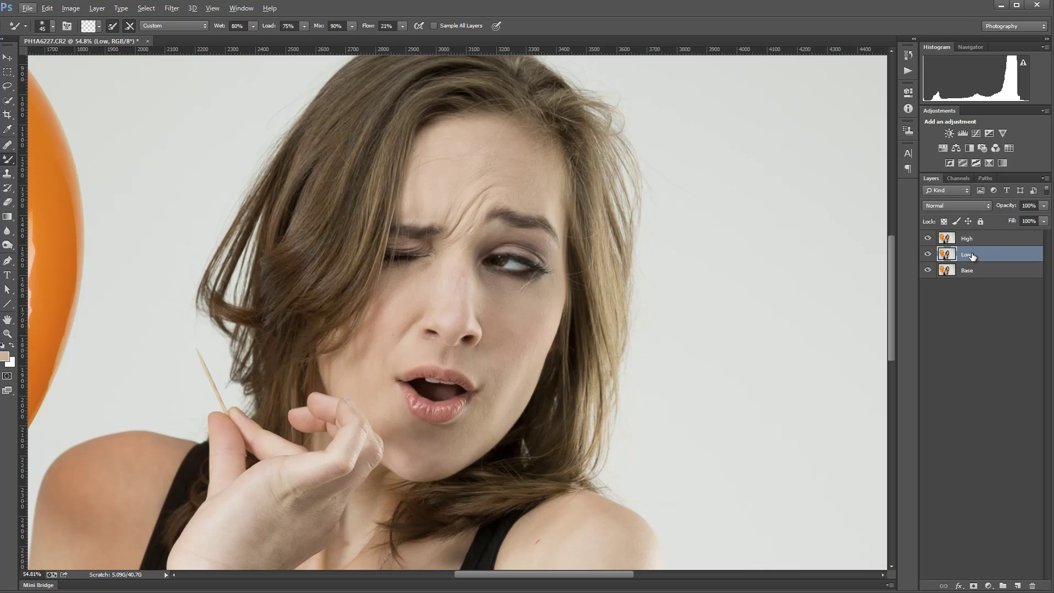
left_click(997, 239)
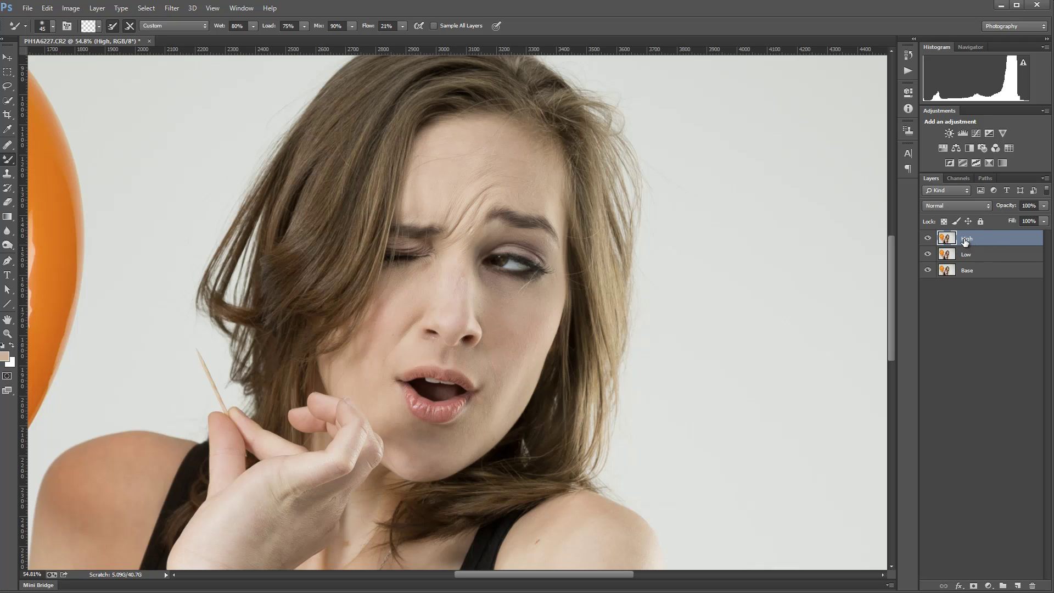
Make another copy of the Base layer, name it Ivert and place it between the Low and High layers.
left_click(998, 274)
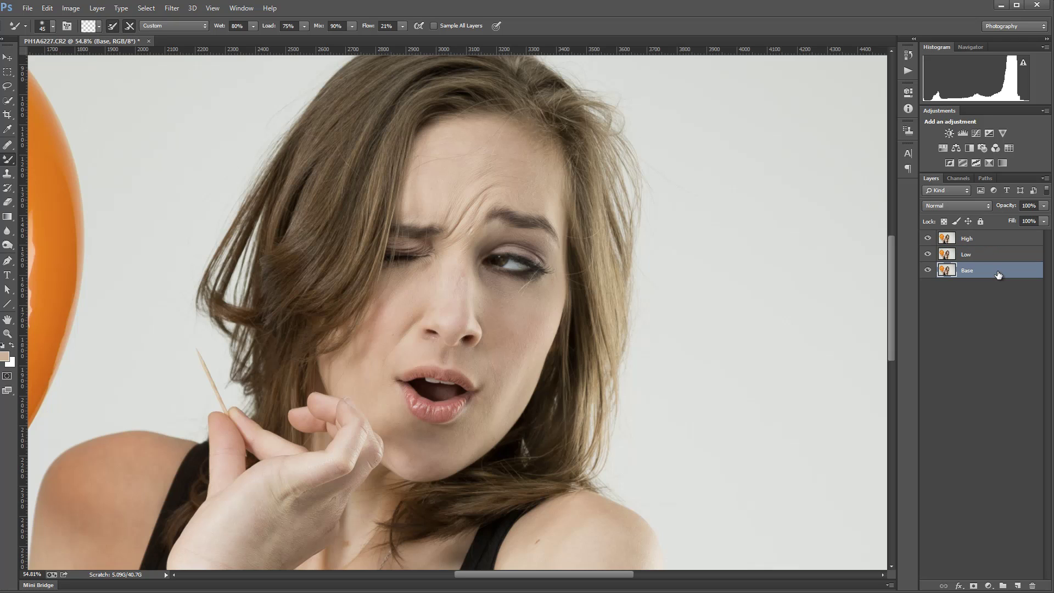
key("ctrl+j")
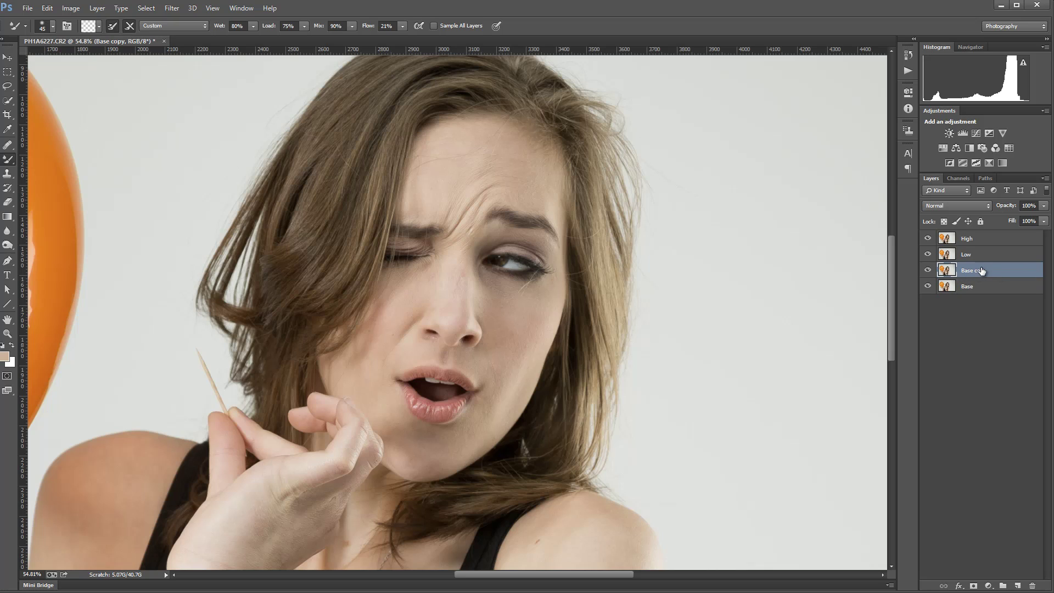
double_click(980, 271)
type("1")
key("Return")
key("ctrl+bracketright")
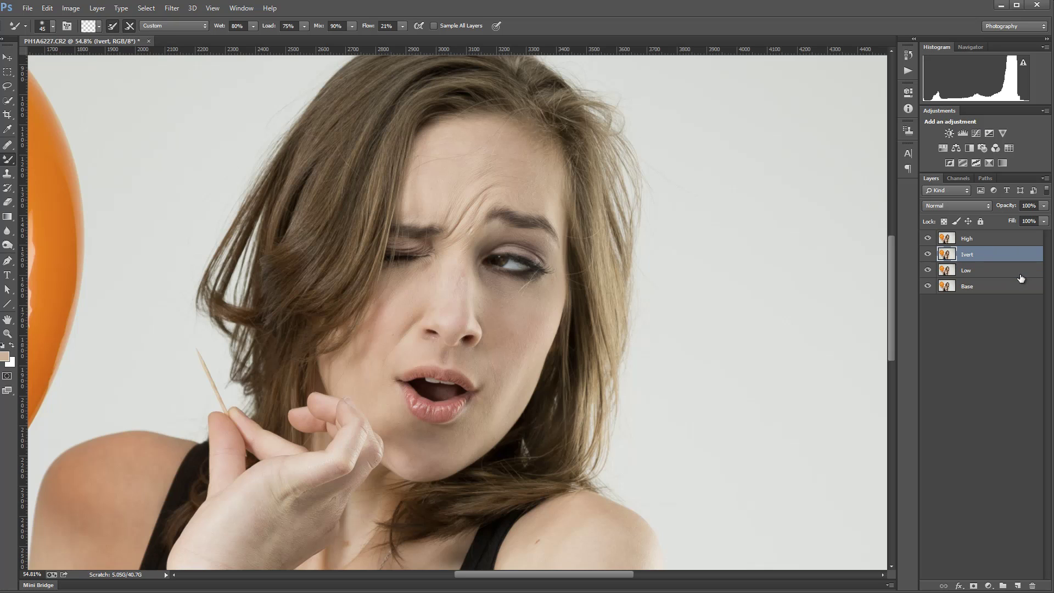
Hide the High layer and correct the name of the layer directly below it to Invert.
left_click(928, 239)
double_click(971, 255)
type("Invert")
key("Return")
Invert the colours of the Invert layer and set its opacity to 50%.
key("ctrl+i")
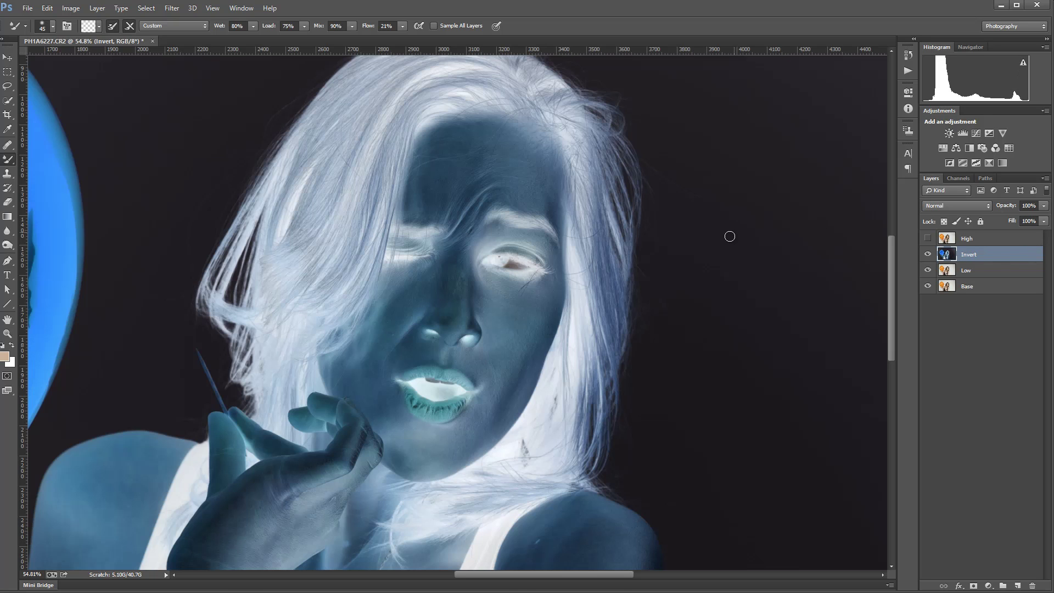
left_click(1031, 206)
type("50")
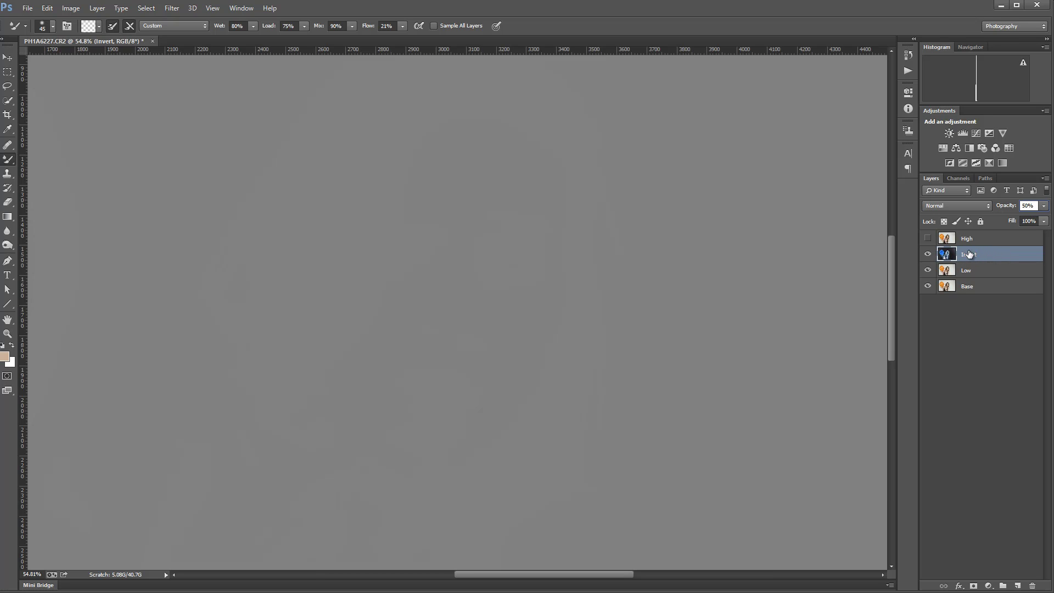
Start a Surface Blur on the Low layer and preview its effect on the nose, eye and cheek.
left_click(975, 272)
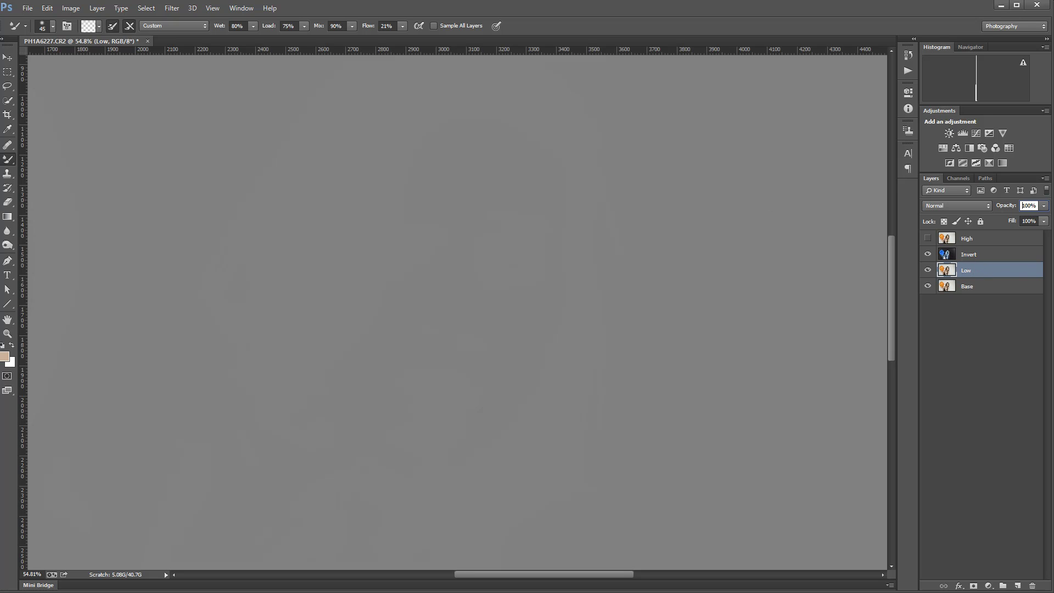
left_click(172, 8)
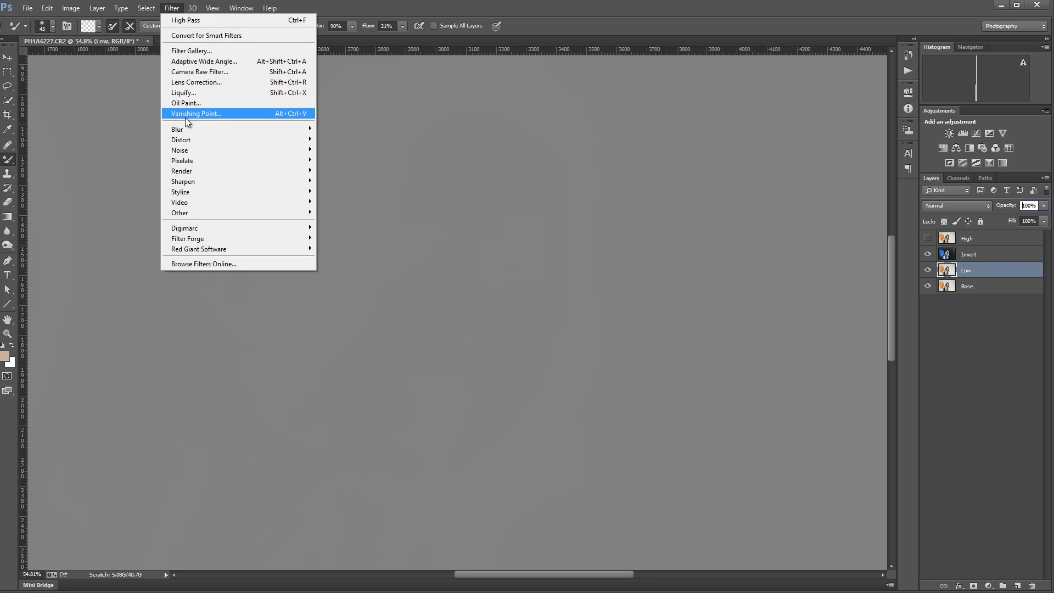
mouse_move(190, 128)
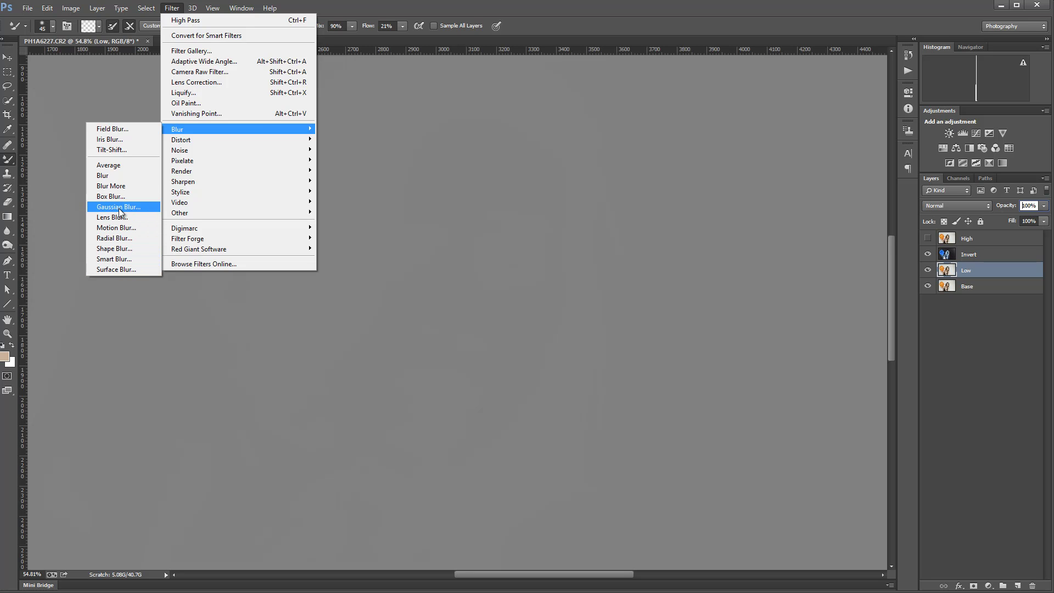
left_click(112, 269)
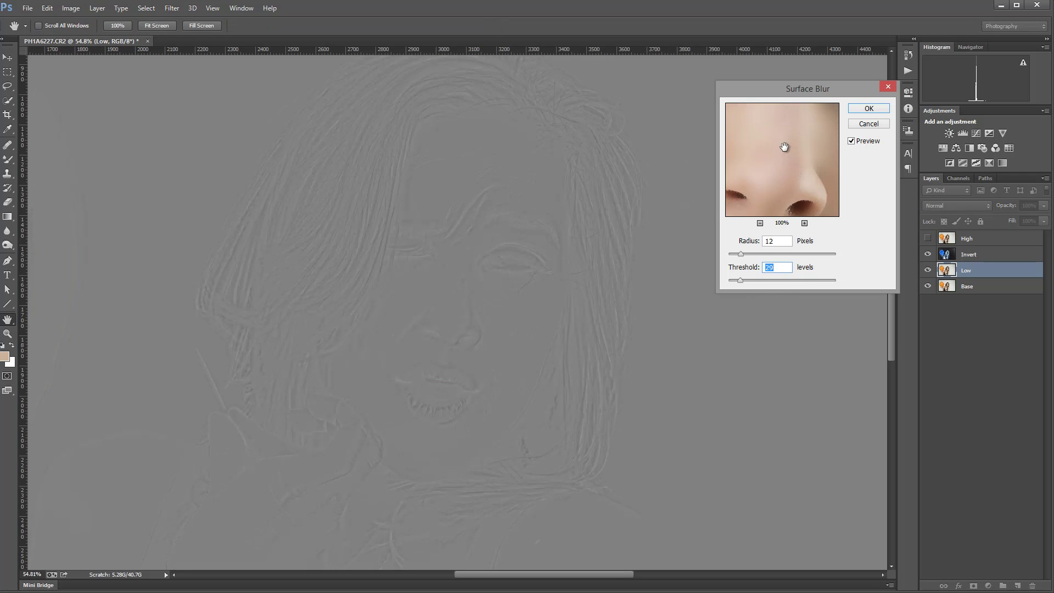
left_click_drag(786, 147, 765, 195)
mouse_move(769, 152)
left_mouse_down()
mouse_move(758, 193)
mouse_move(774, 202)
mouse_move(774, 149)
left_mouse_up()
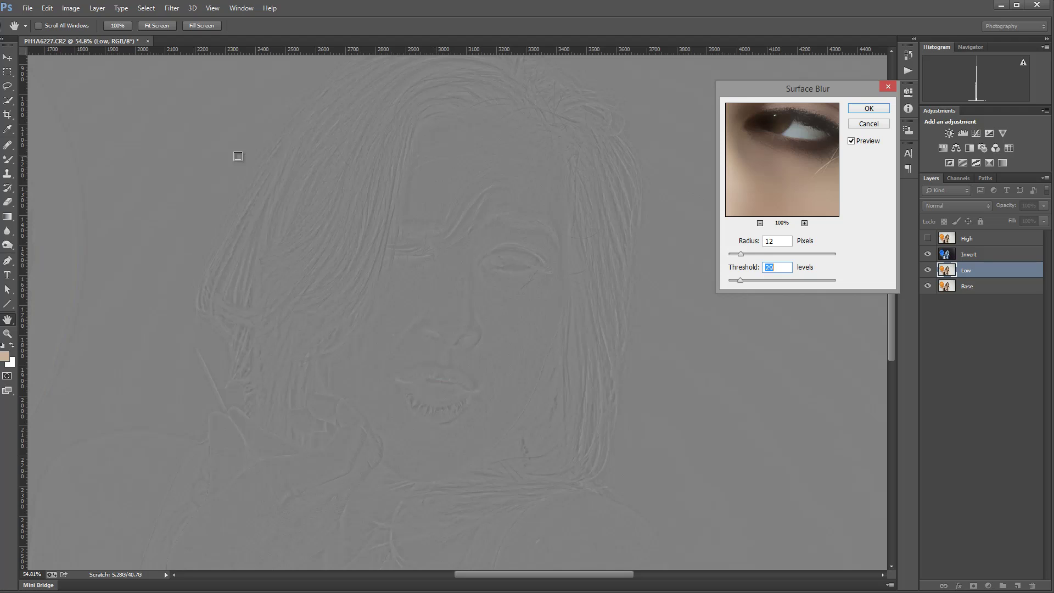
left_click(520, 310)
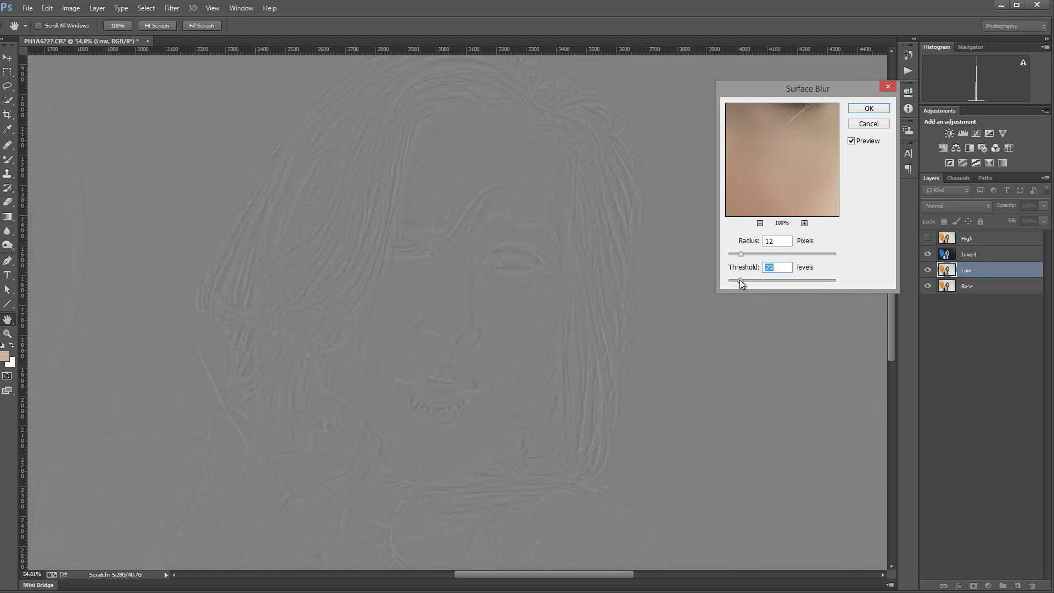
Try Surface Blur thresholds of 255 and 15 levels, previewing the eye and brow area at a 16-pixel radius and 15 levels.
left_click_drag(740, 279, 843, 279)
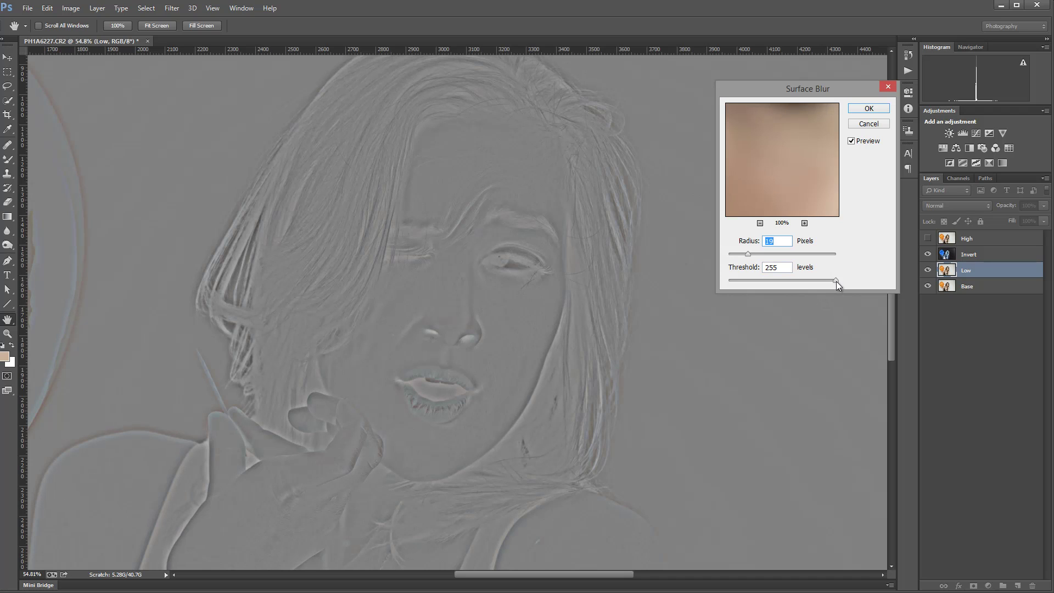
left_click_drag(836, 282, 819, 281)
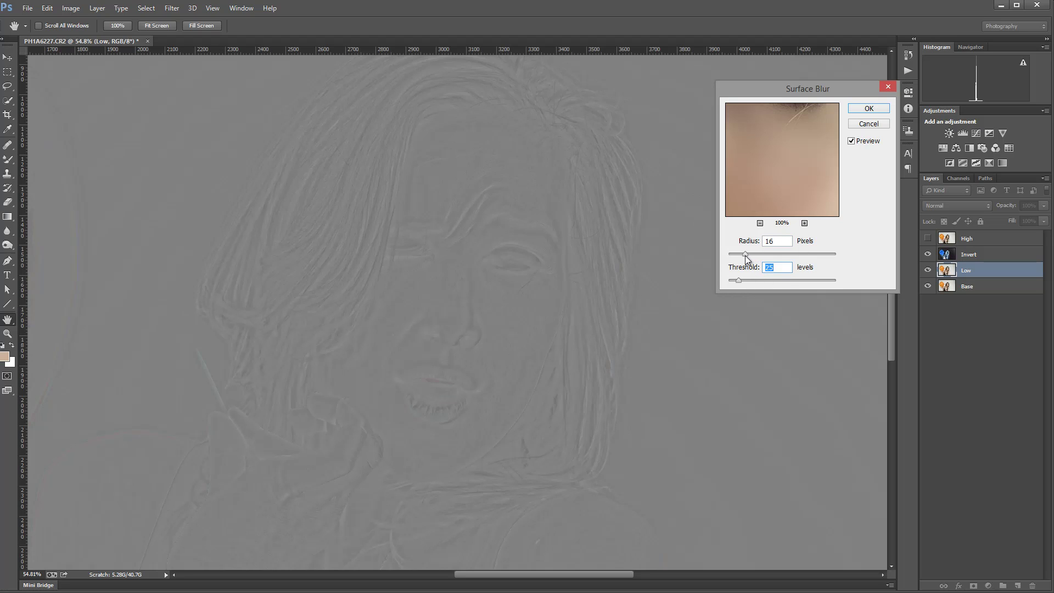
left_click_drag(738, 282, 736, 282)
left_click_drag(819, 147, 813, 188)
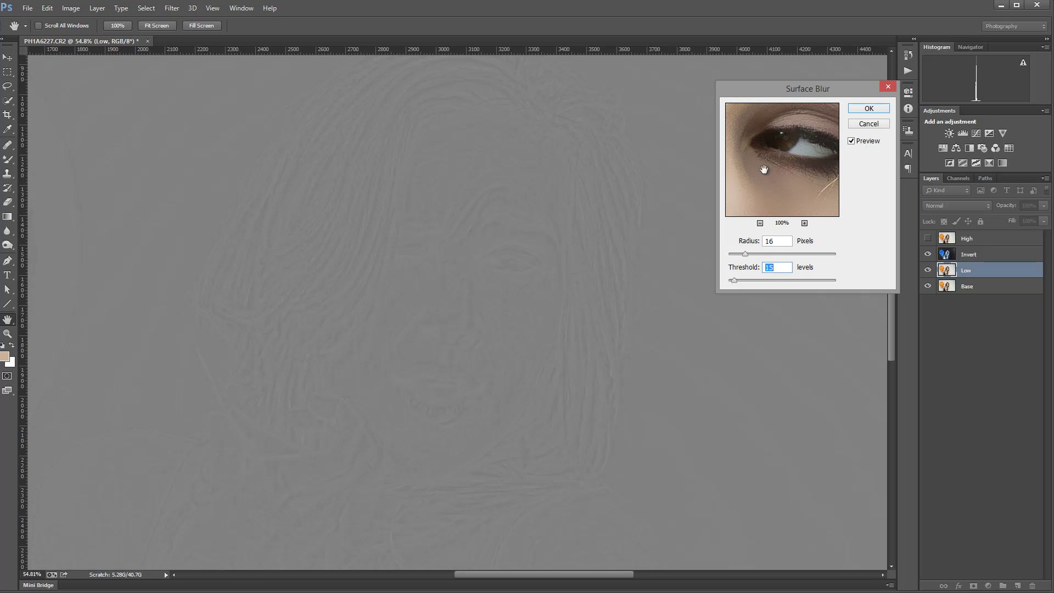
left_click_drag(741, 135, 794, 173)
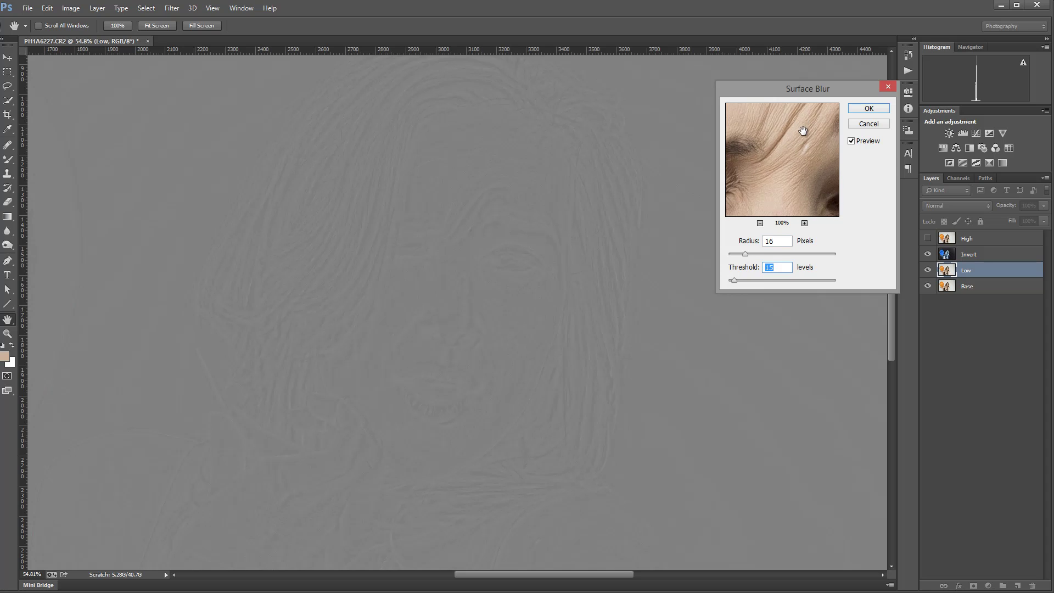
left_click_drag(805, 130, 787, 206)
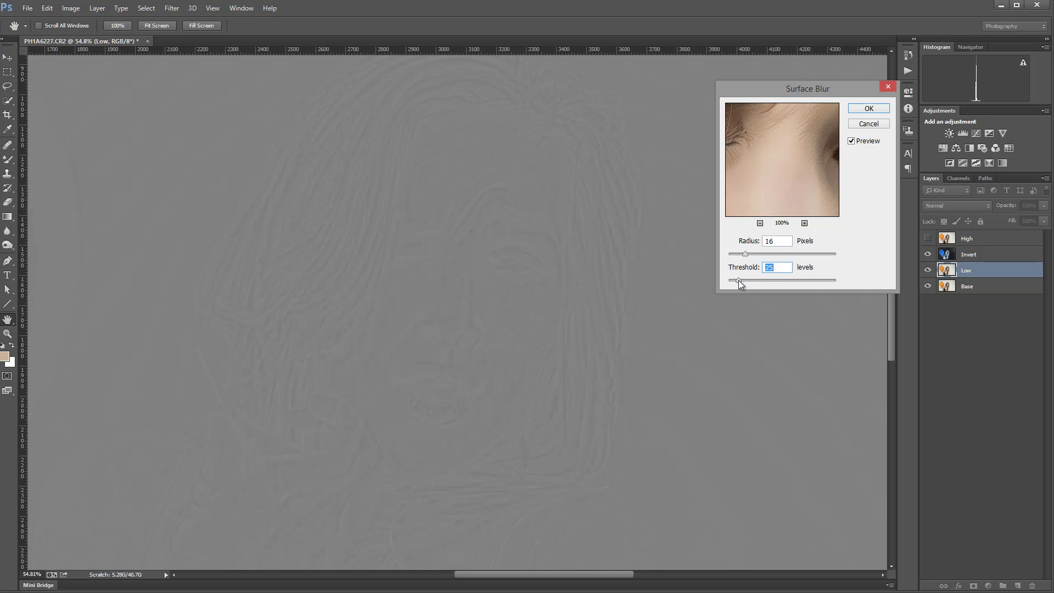
Try the Surface Blur at a threshold of 28 levels and a radius of 32 pixels, previewing the eye and eyebrow.
left_click_drag(739, 280, 741, 280)
left_click_drag(812, 146, 808, 181)
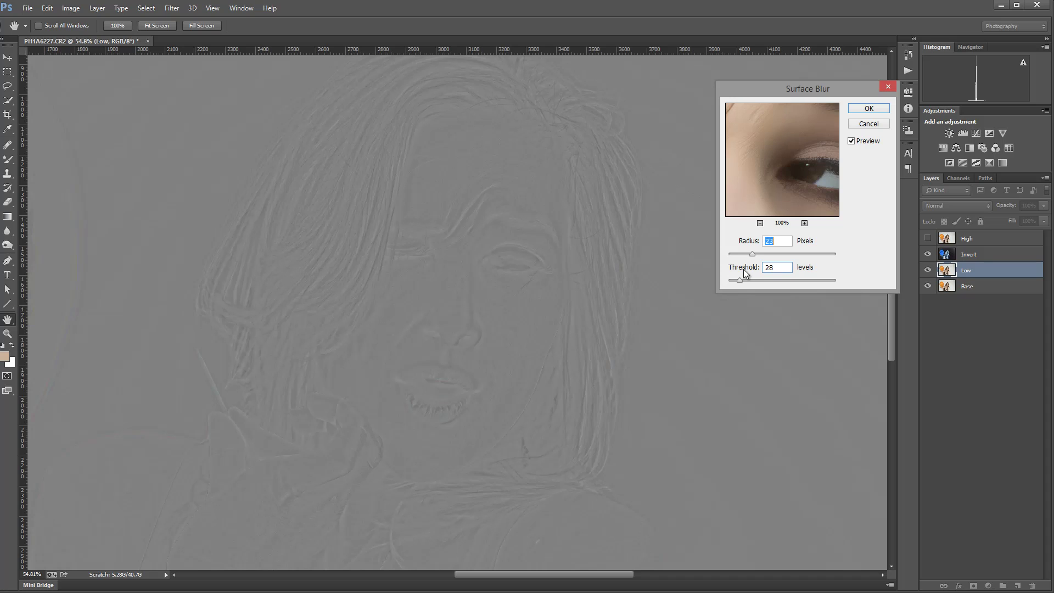
left_click_drag(754, 254, 762, 253)
left_click_drag(782, 156, 801, 192)
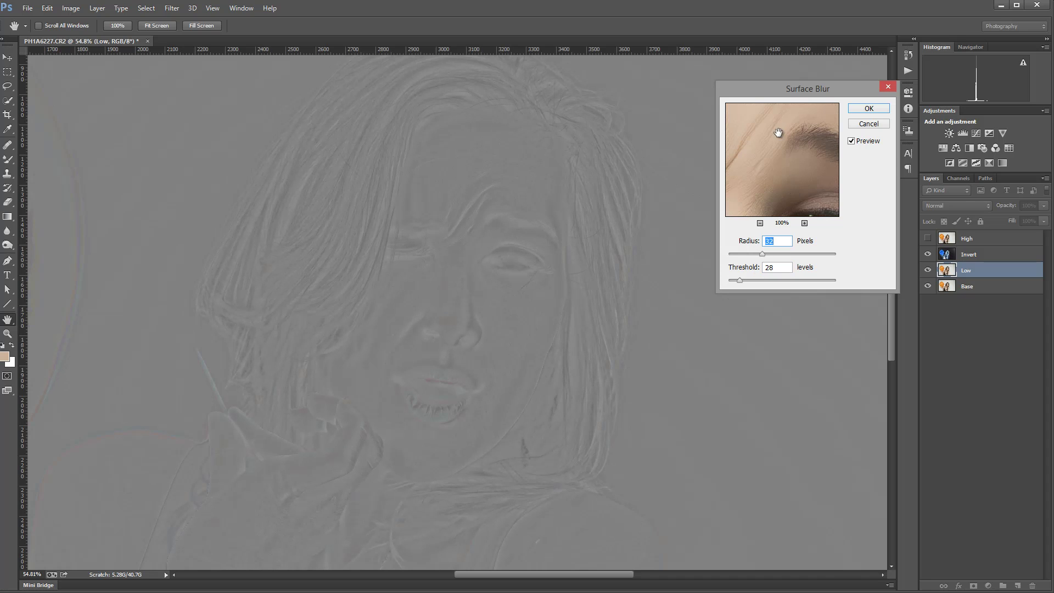
left_click_drag(779, 133, 813, 128)
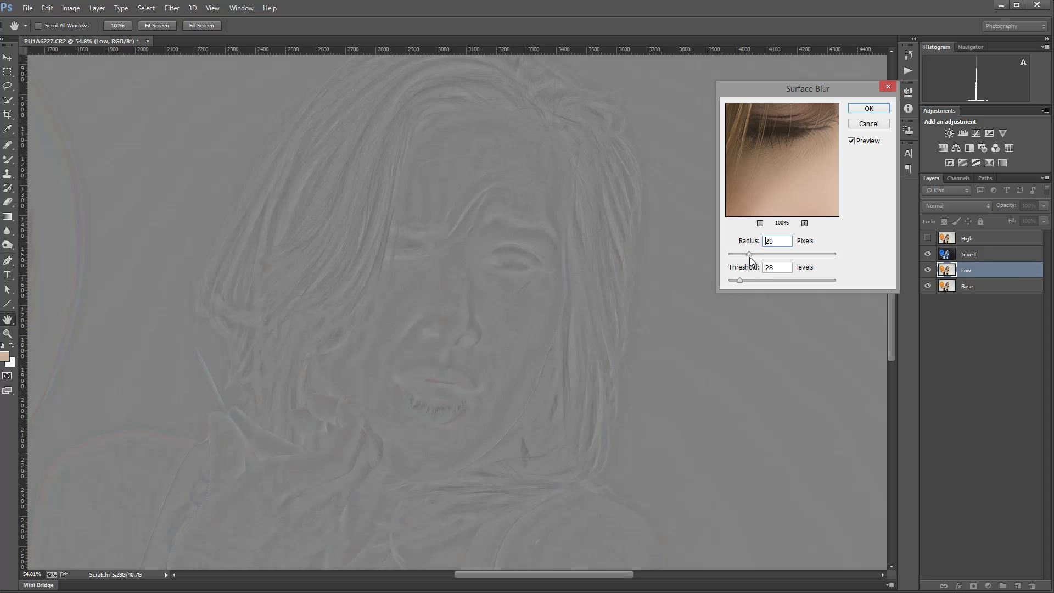
Apply the Surface Blur to the Low layer with a radius of 20 pixels and a threshold of 32 levels.
left_click(750, 256)
mouse_move(802, 170)
left_mouse_down()
mouse_move(789, 165)
mouse_move(816, 132)
mouse_move(802, 183)
left_mouse_up()
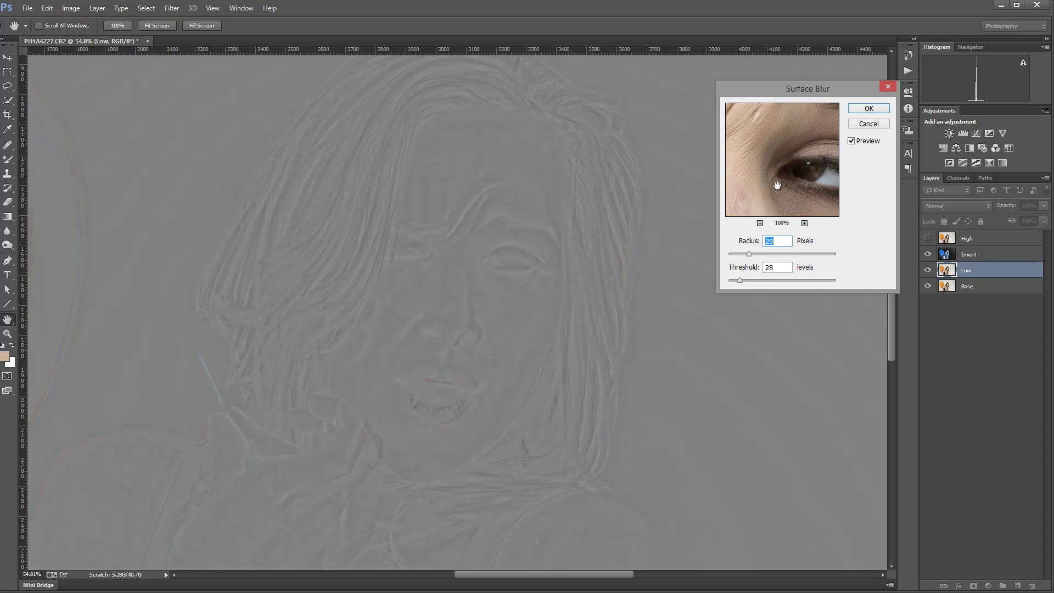
left_click_drag(741, 281, 743, 281)
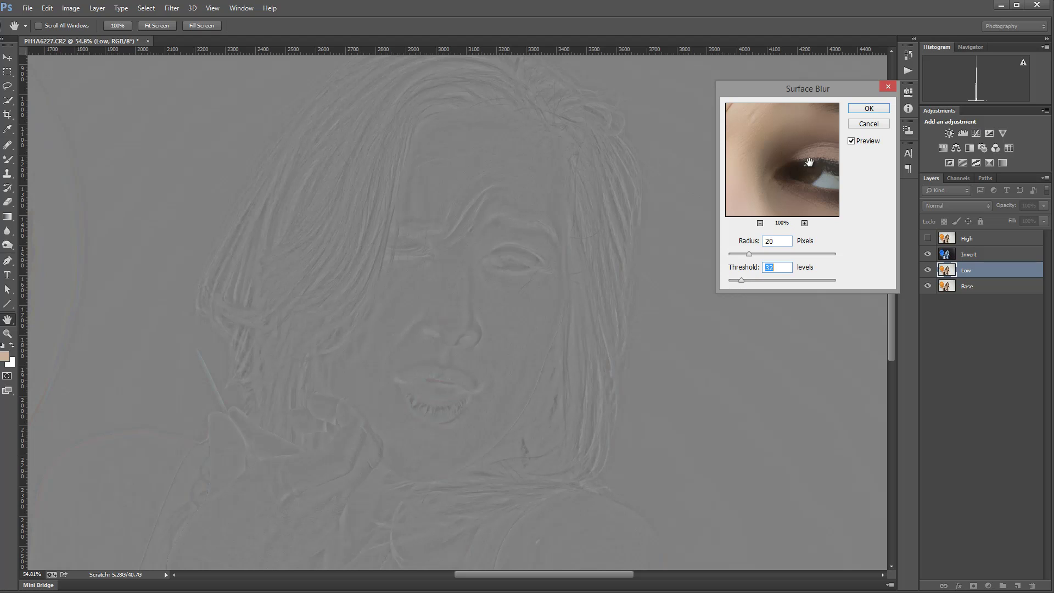
left_click_drag(793, 177, 819, 141)
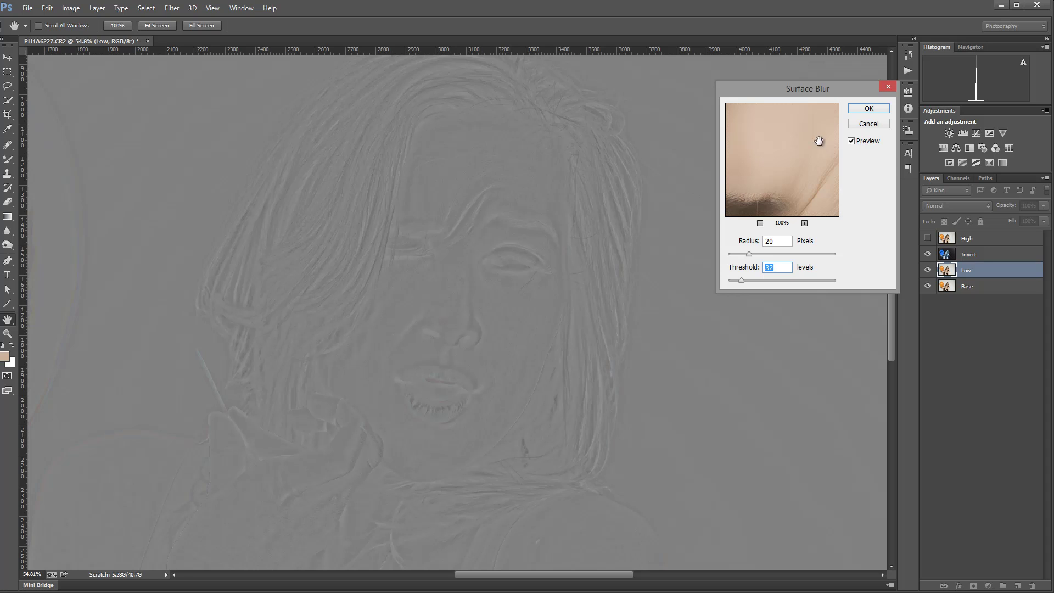
left_click(869, 108)
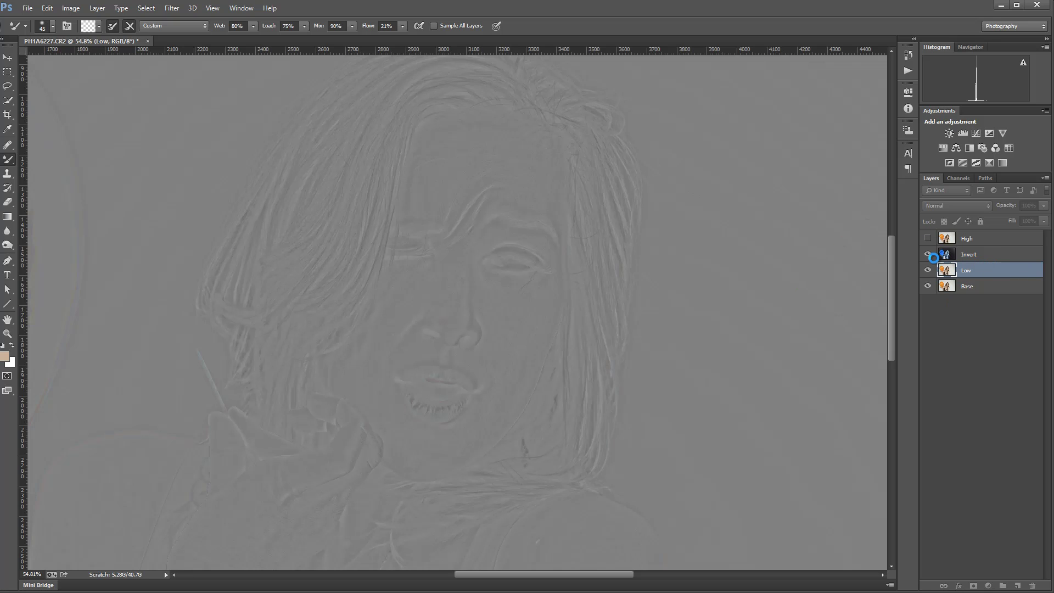
Hide the Invert layer briefly and compare the portrait with and without the blurred Low layer.
left_click(928, 254)
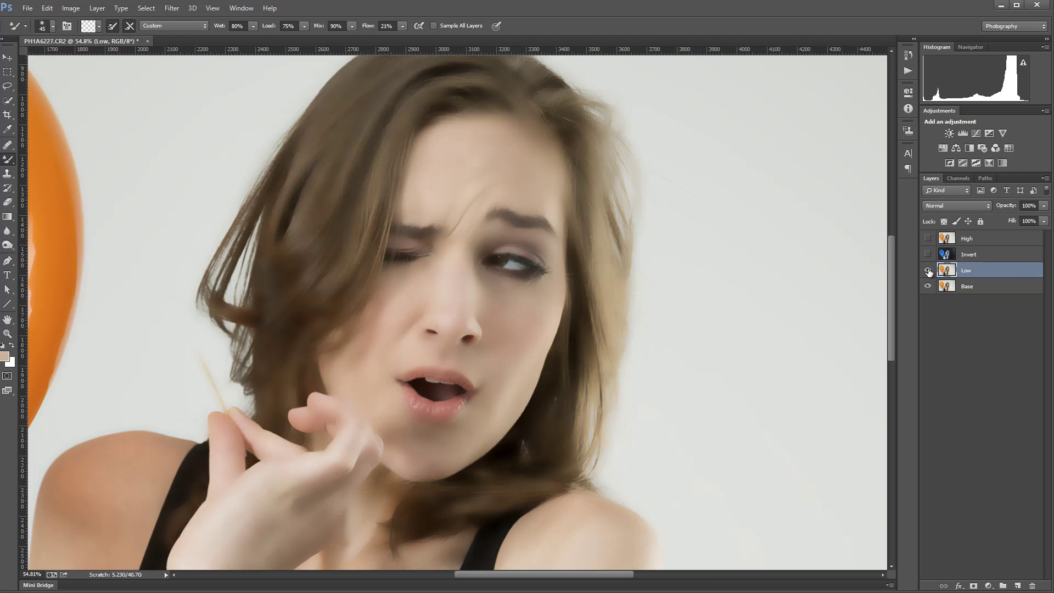
left_click(928, 270)
left_click(928, 270)
left_click(928, 270)
left_click(928, 271)
left_click(928, 271)
left_click(929, 255)
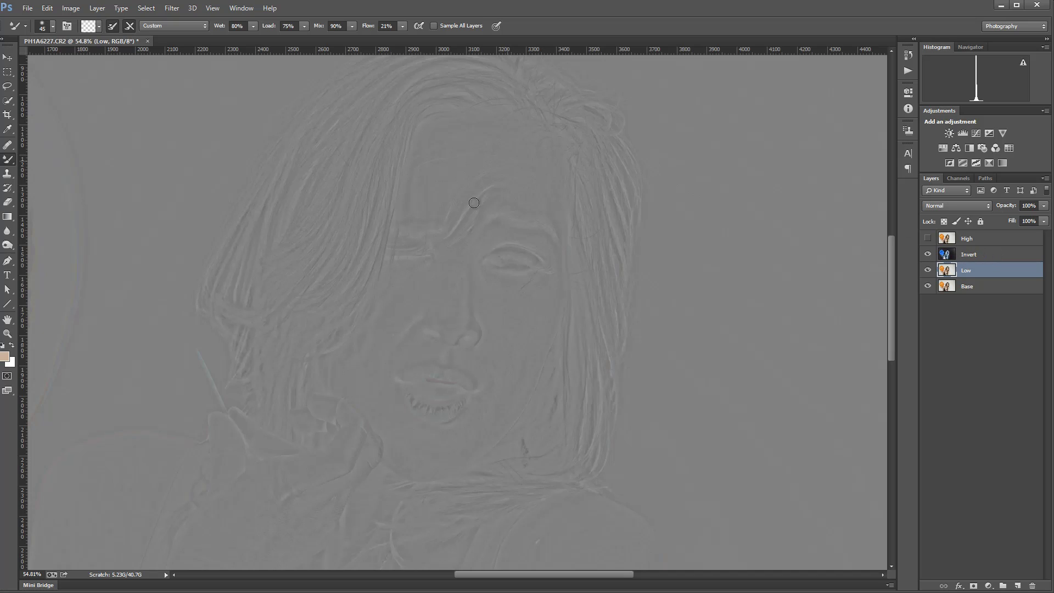
Add an Invert adjustment layer above the Invert layer and clip it to that layer.
key("slash")
left_click(981, 254)
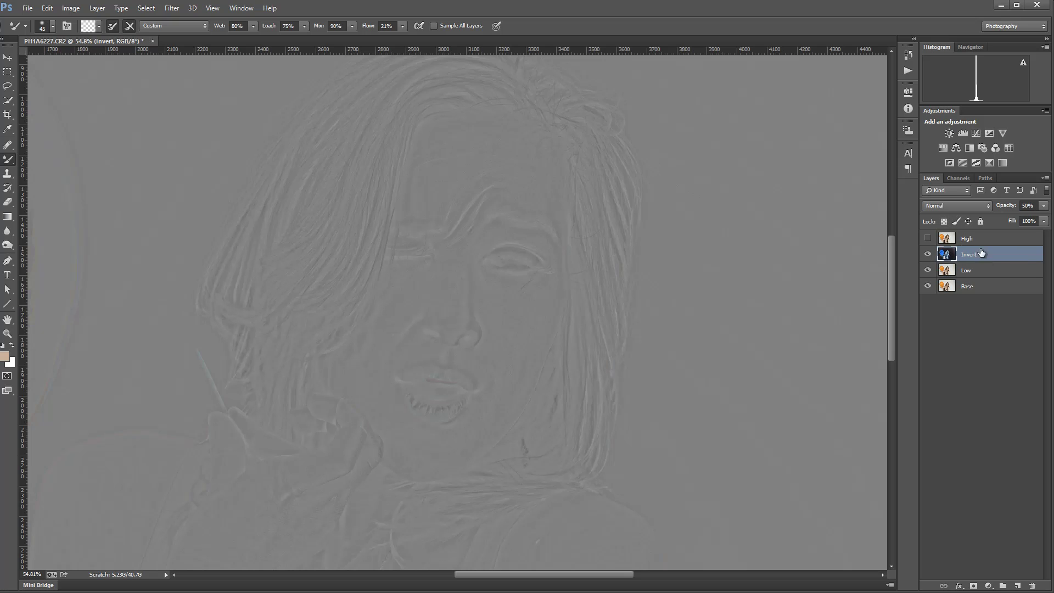
left_click(989, 586)
left_click(1003, 529)
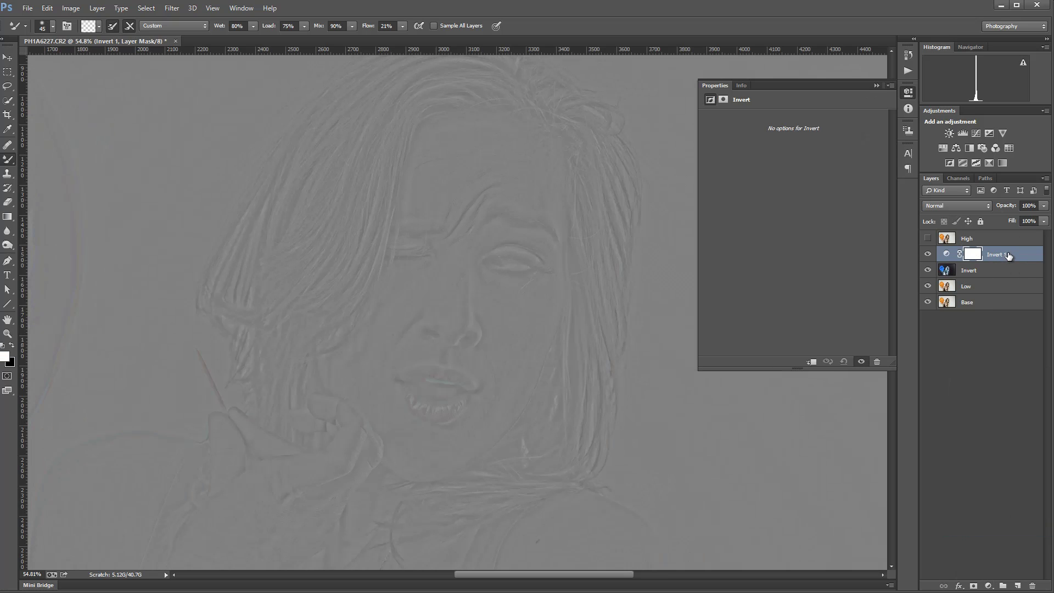
left_click(1000, 263, "alt")
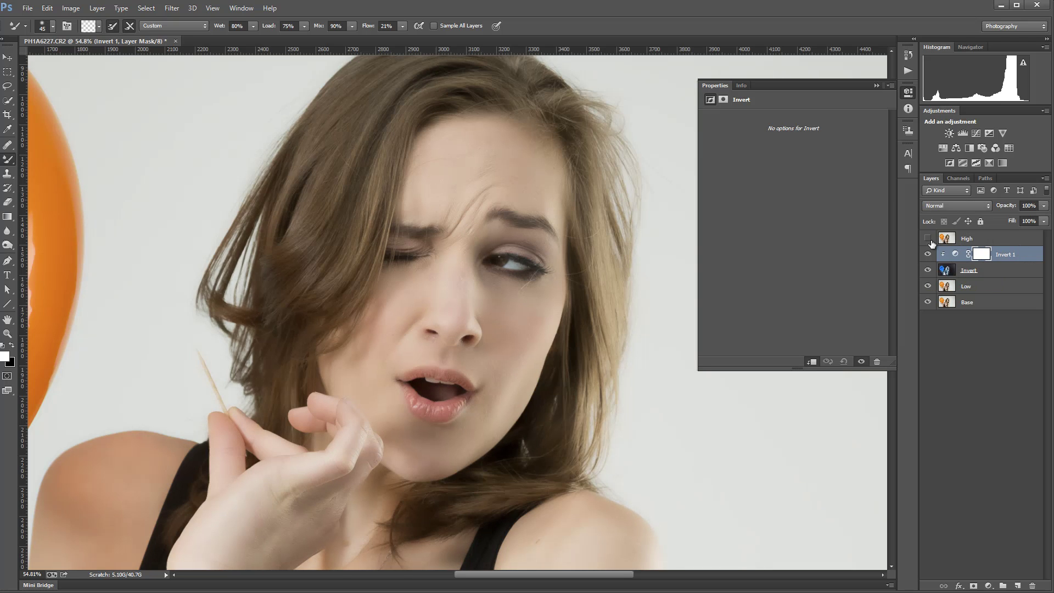
Hide the Invert layer, then select the High layer and make it visible.
left_click(928, 270)
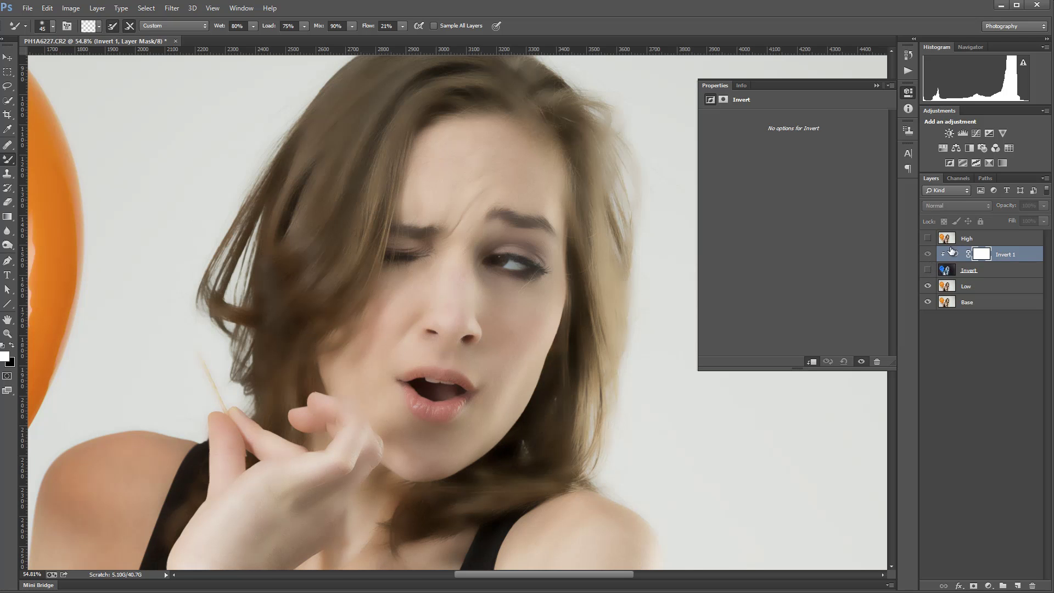
left_click(983, 237)
left_click(928, 238)
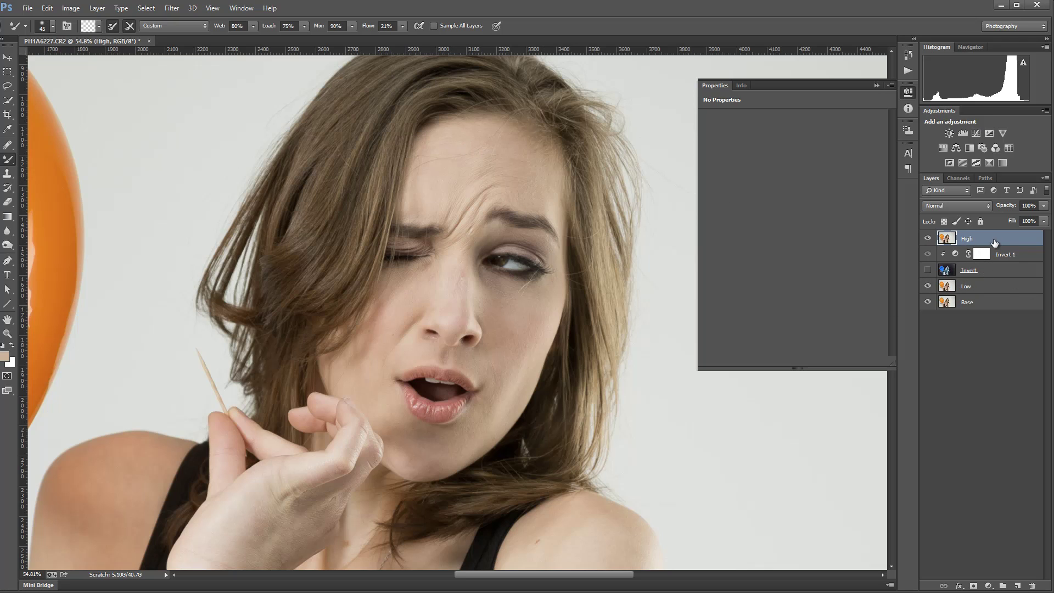
Apply the Low layer's RGB channel to the High layer with Apply Image, using Subtract, 100% opacity, scale 2 and offset 128.
left_click(72, 8)
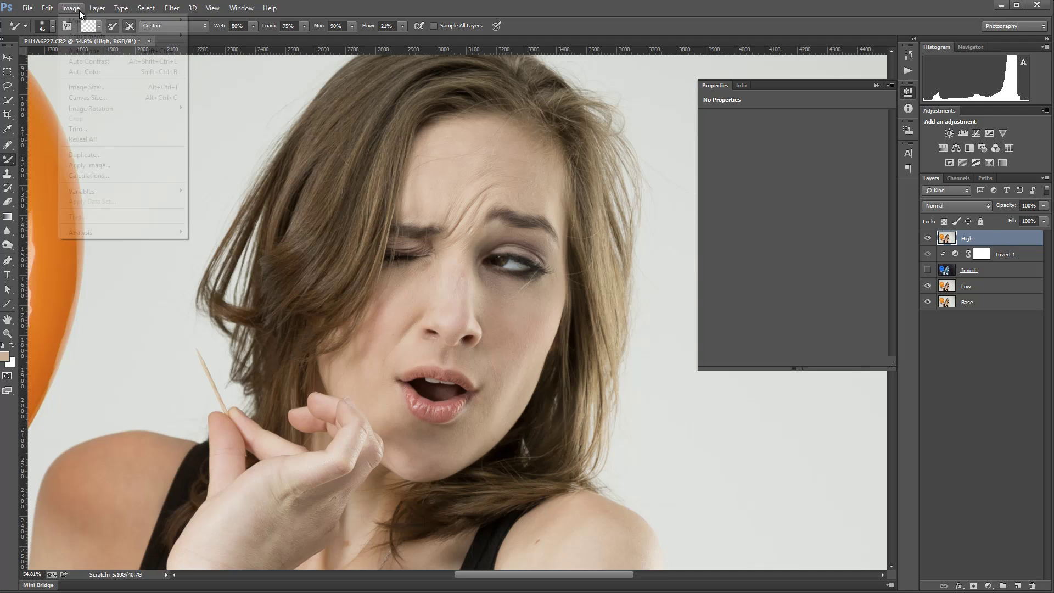
left_click(101, 168)
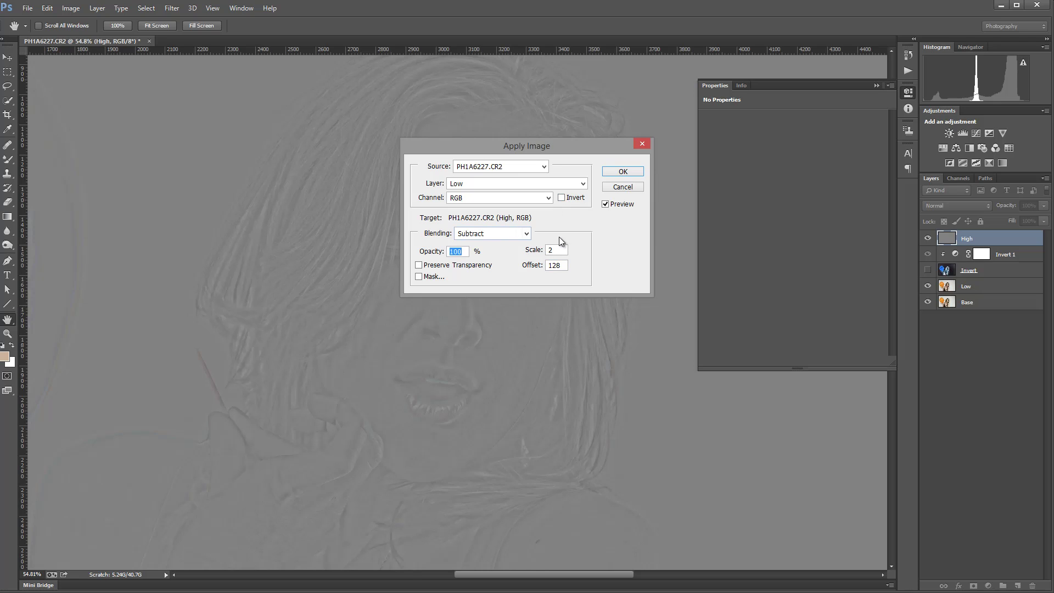
left_click(526, 235)
left_click(459, 236)
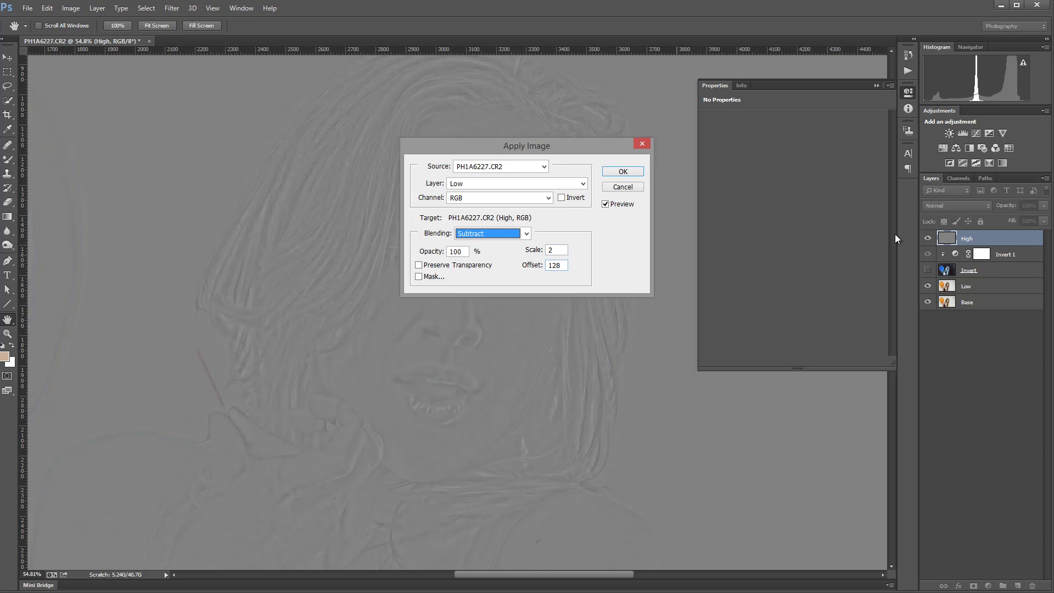
left_click(563, 265)
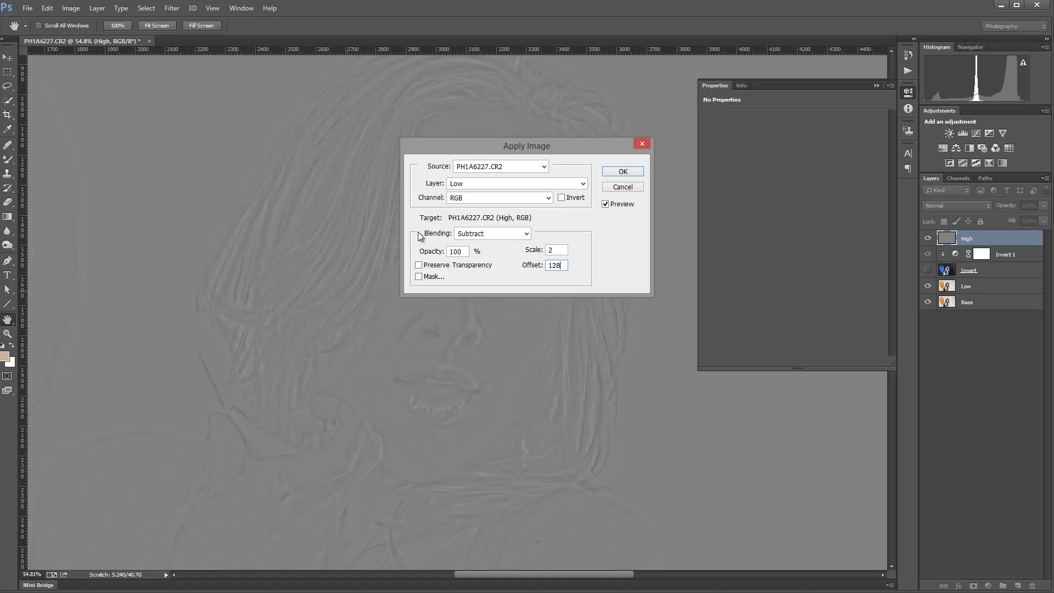
left_click(624, 172)
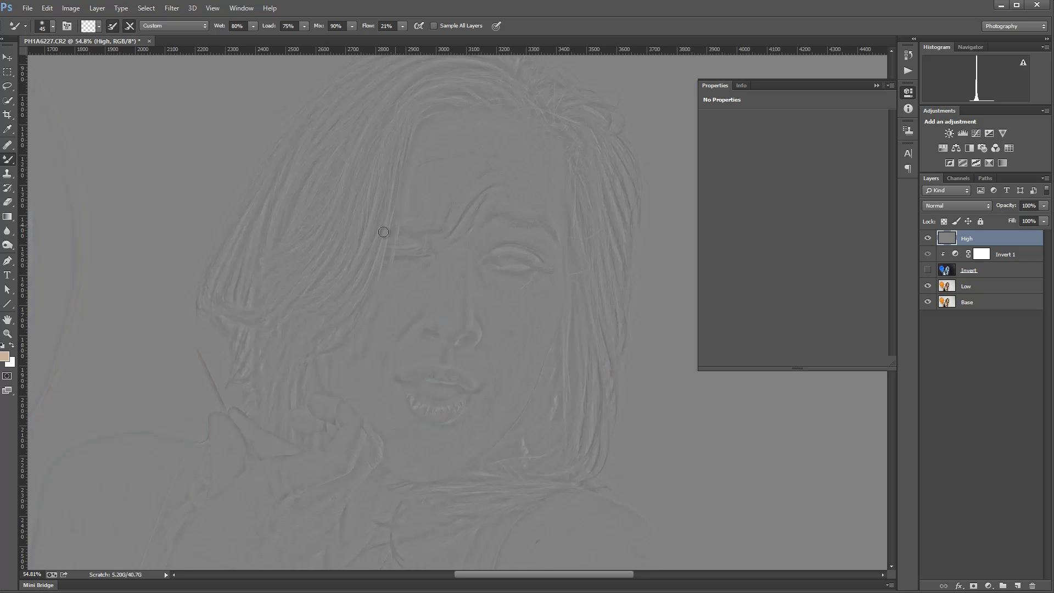
Set the High layer's blending mode to Linear Light and compare the result with the Base layer alone.
left_click(966, 206)
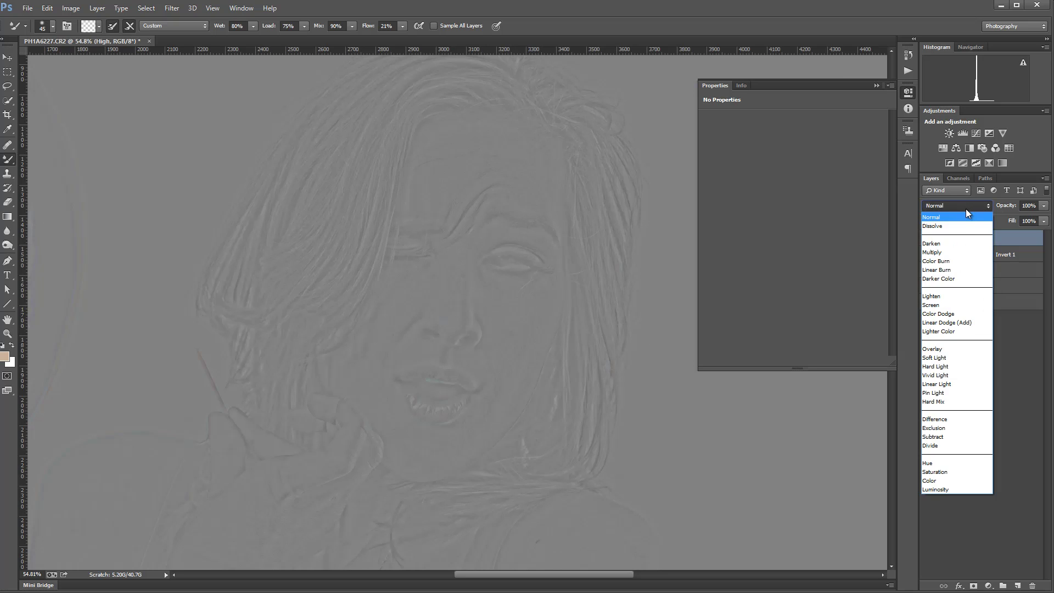
left_click(945, 384)
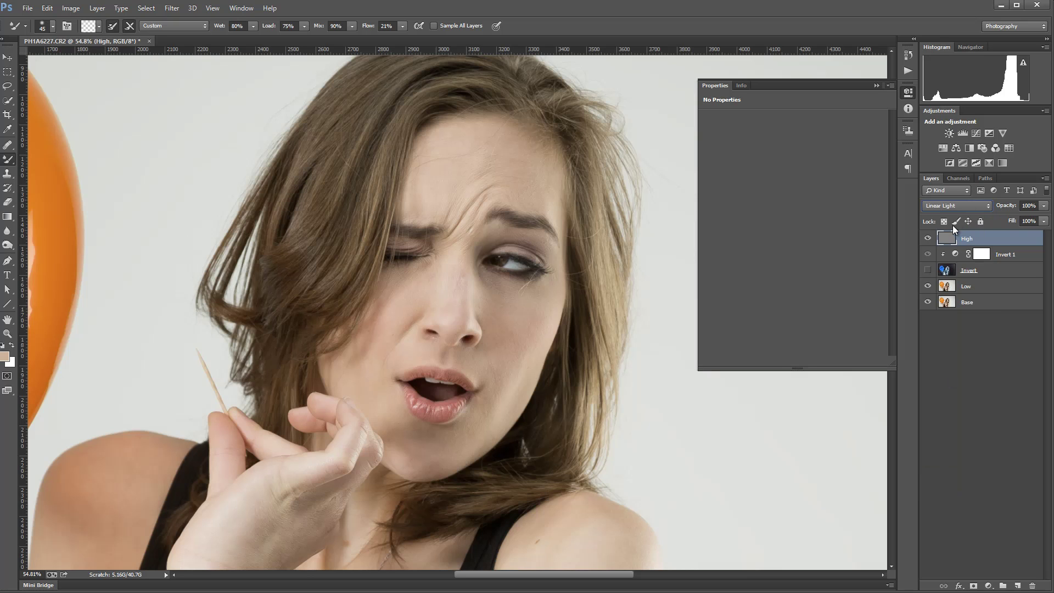
left_click(928, 302, "alt")
left_click(928, 302, "alt")
Examine the eyes and nose close up, comparing the combined layers with the Base layer alone.
left_click(877, 85)
left_click(7, 57)
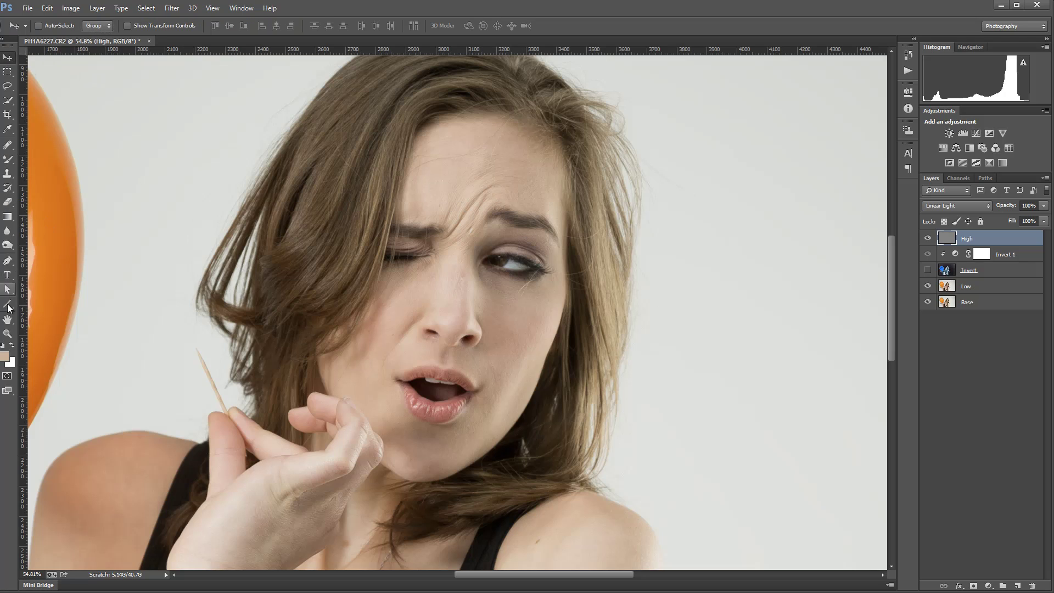
left_click(7, 333)
left_click_drag(443, 228, 490, 229)
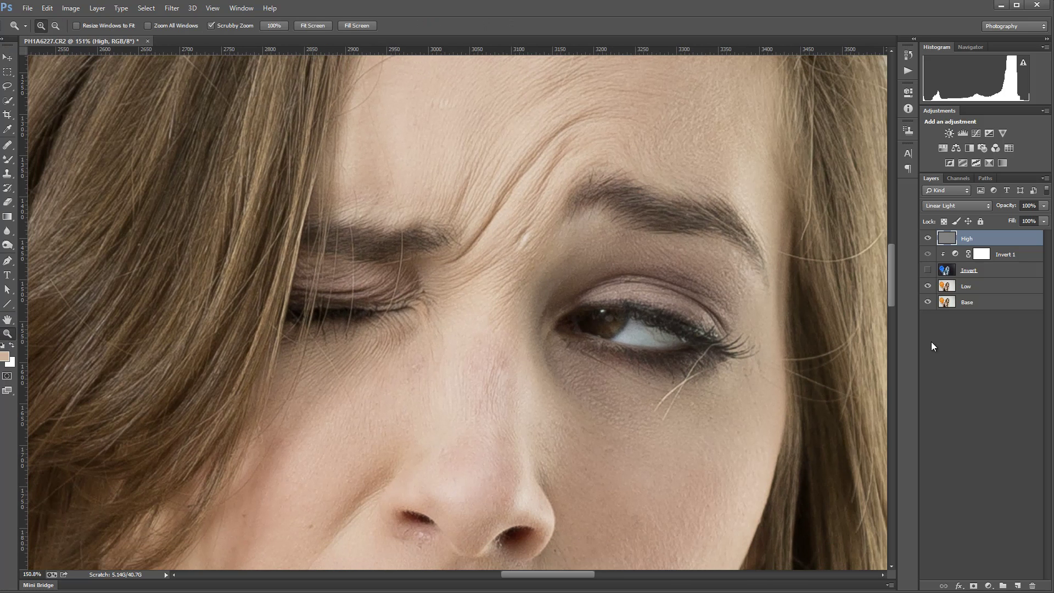
left_click(928, 303, "alt")
left_click(929, 303, "alt")
left_click(928, 303, "alt")
left_click(928, 303, "alt")
scroll(570, 295, "down", 1)
scroll(571, 295, "down", 10)
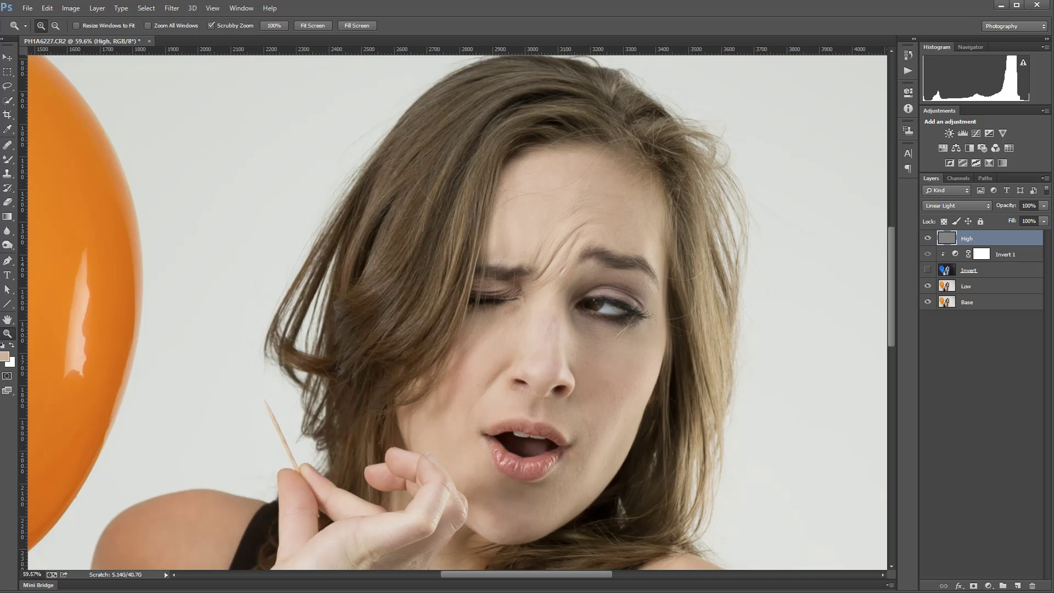
Delete the Invert layer together with its clipped Invert adjustment layer.
left_click(1019, 258)
left_click(1018, 273, "shift")
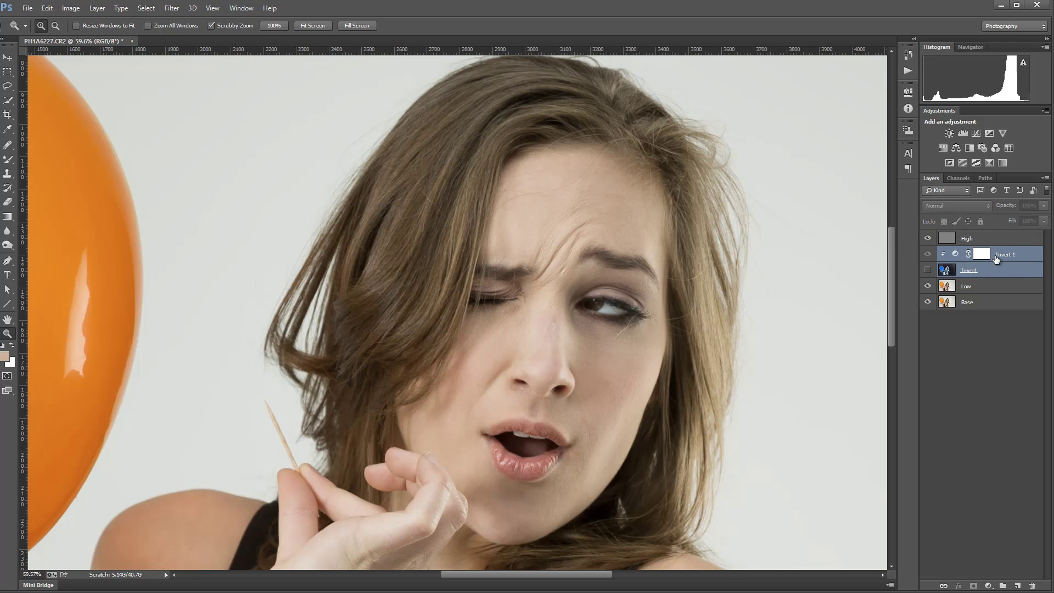
key("Delete")
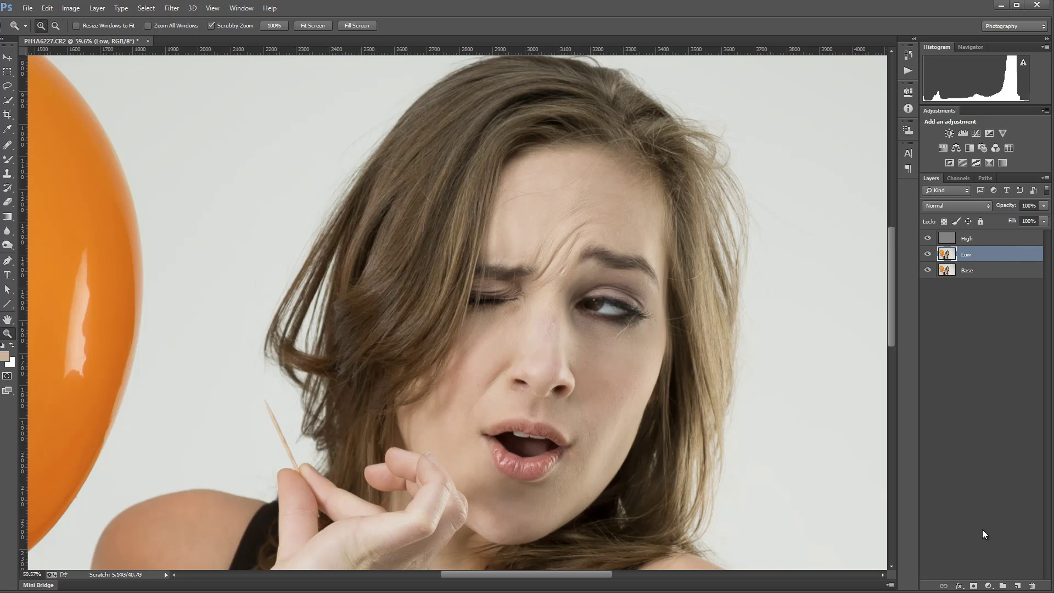
Add an empty layer directly above the Low layer and name it Fix Low.
left_click(1017, 586)
double_click(973, 255)
type("Fix Low")
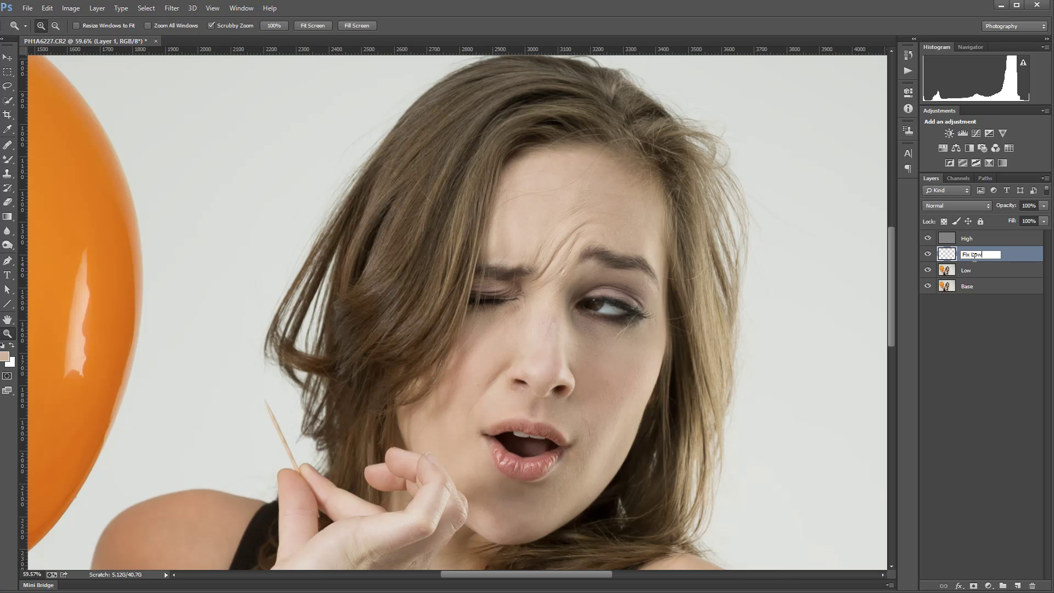
Add an empty layer named Fix High above the High layer and clip it to the High layer.
left_click(1020, 241)
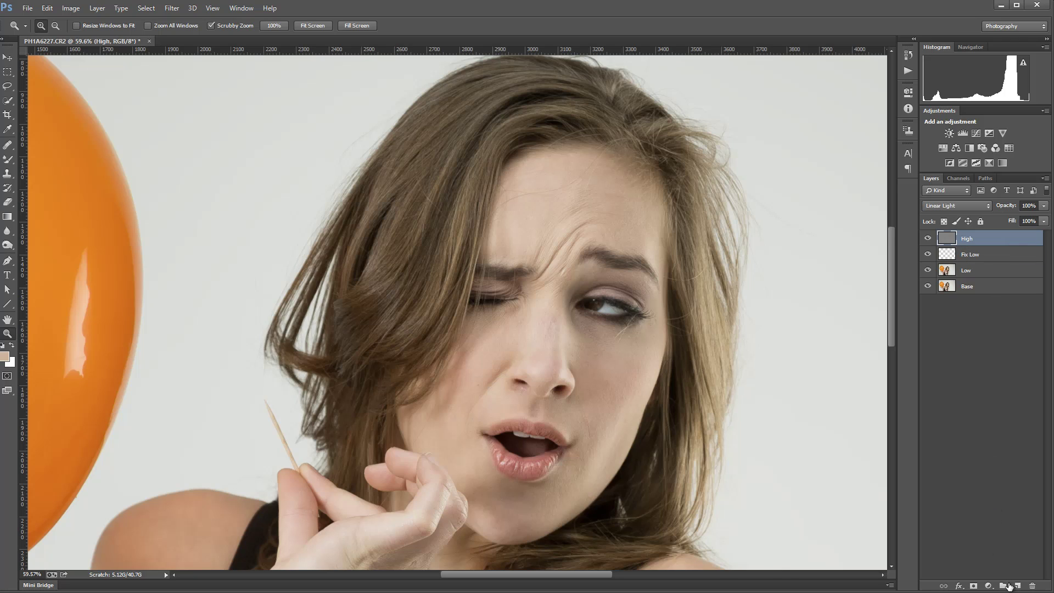
left_click(1017, 586)
double_click(973, 238)
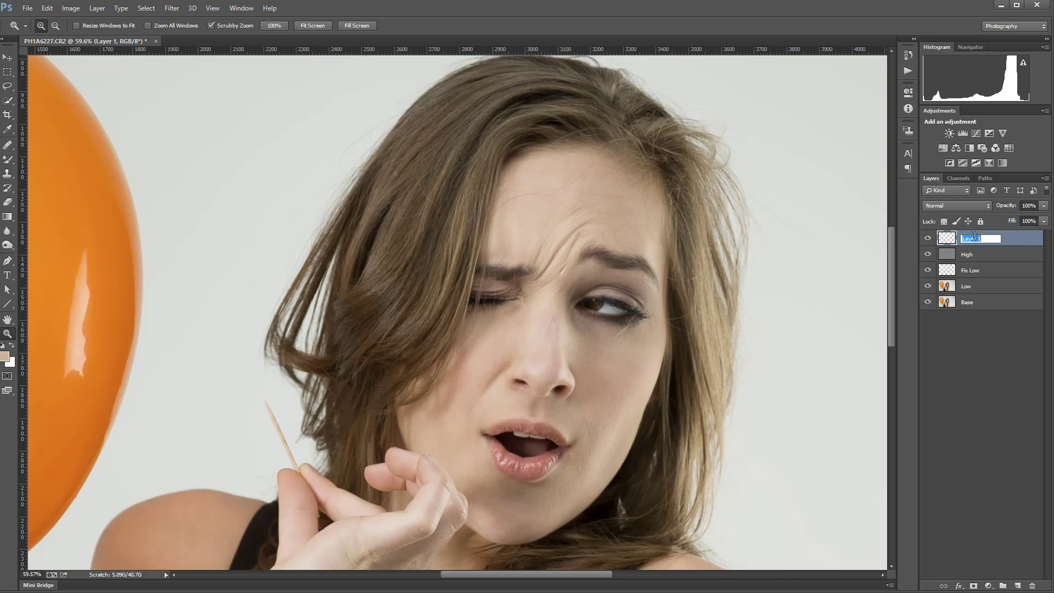
type("Fix High")
key("Return")
left_click(1019, 245, "alt")
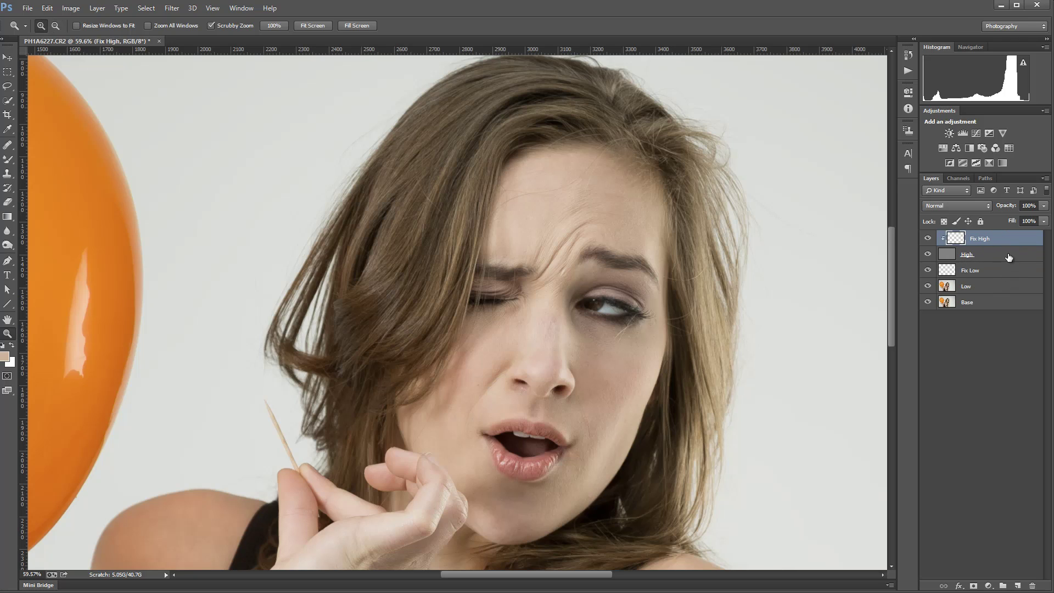
Add a Curves adjustment layer and move it above Fix High at the top of the layer stack.
left_click(1009, 258)
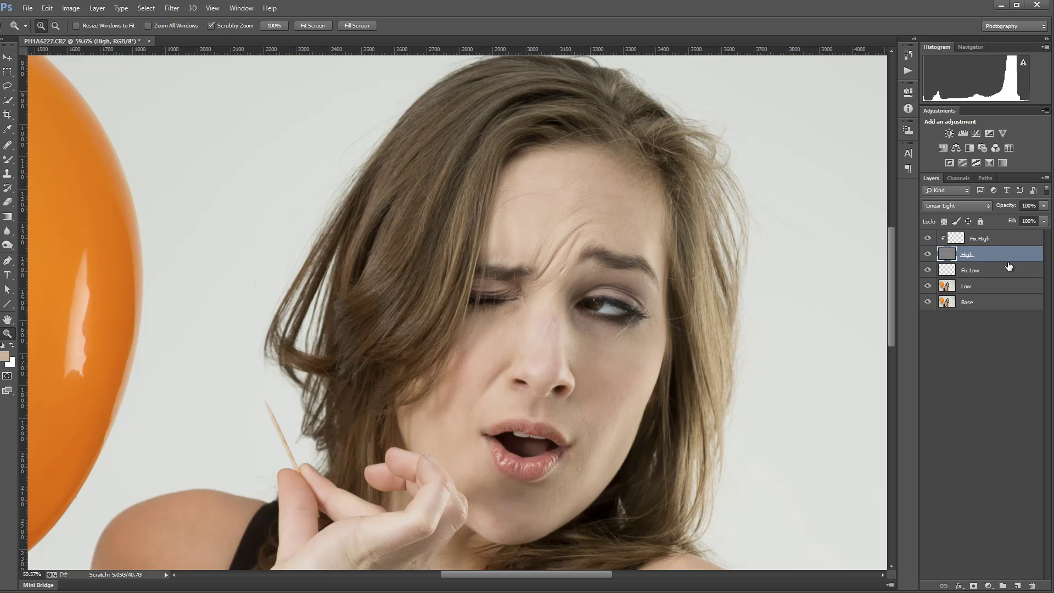
left_click(1009, 268)
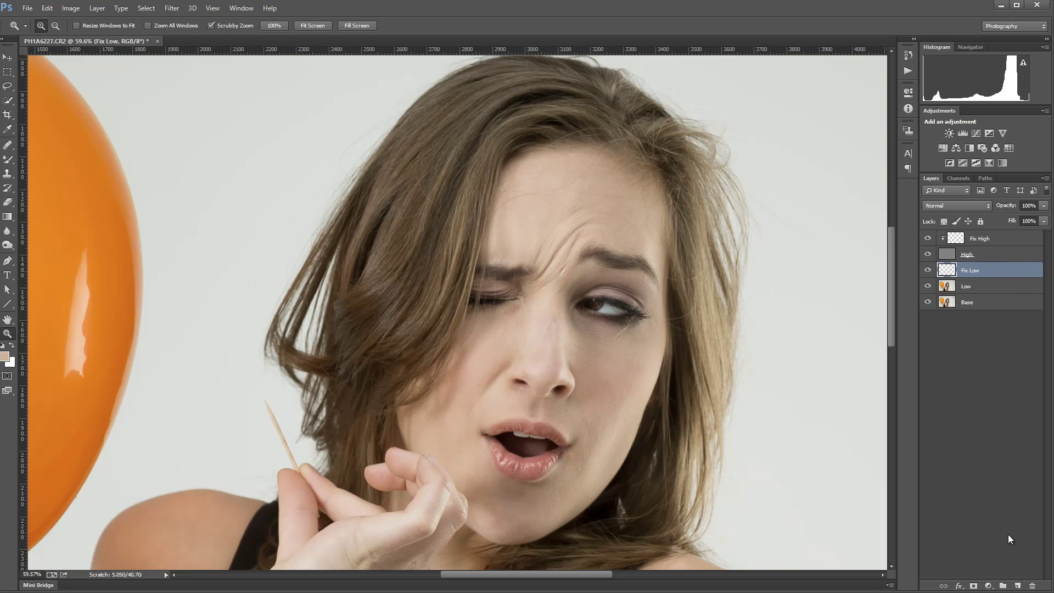
left_click(988, 587)
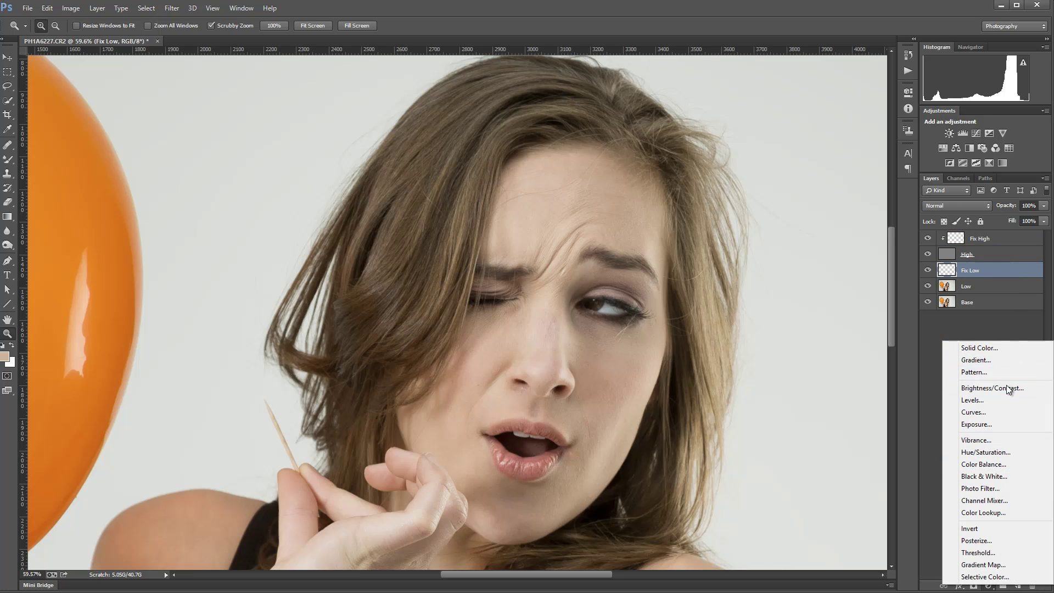
left_click(1009, 412)
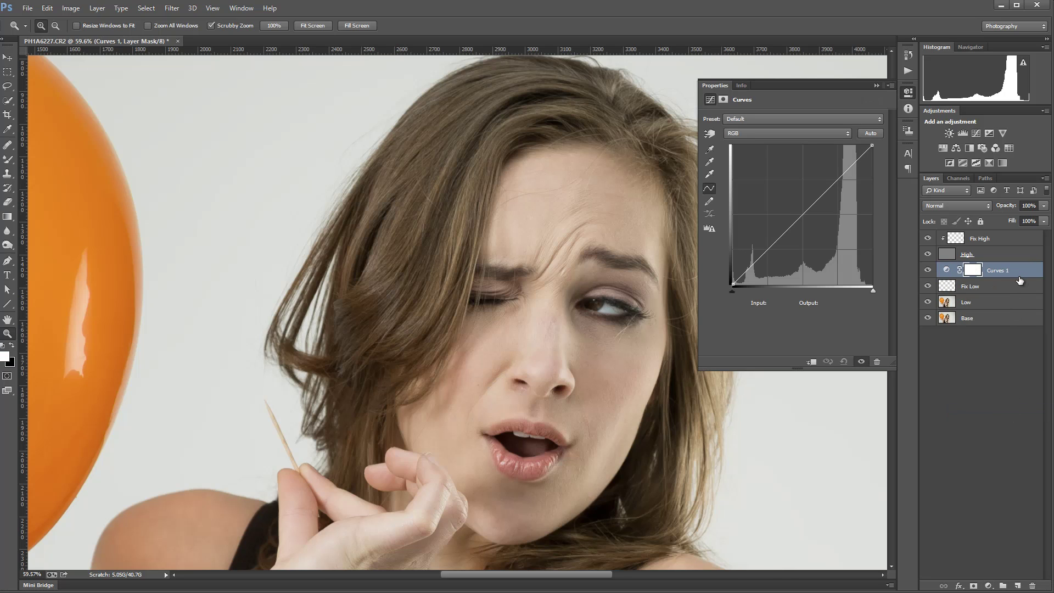
left_click_drag(1020, 280, 991, 238)
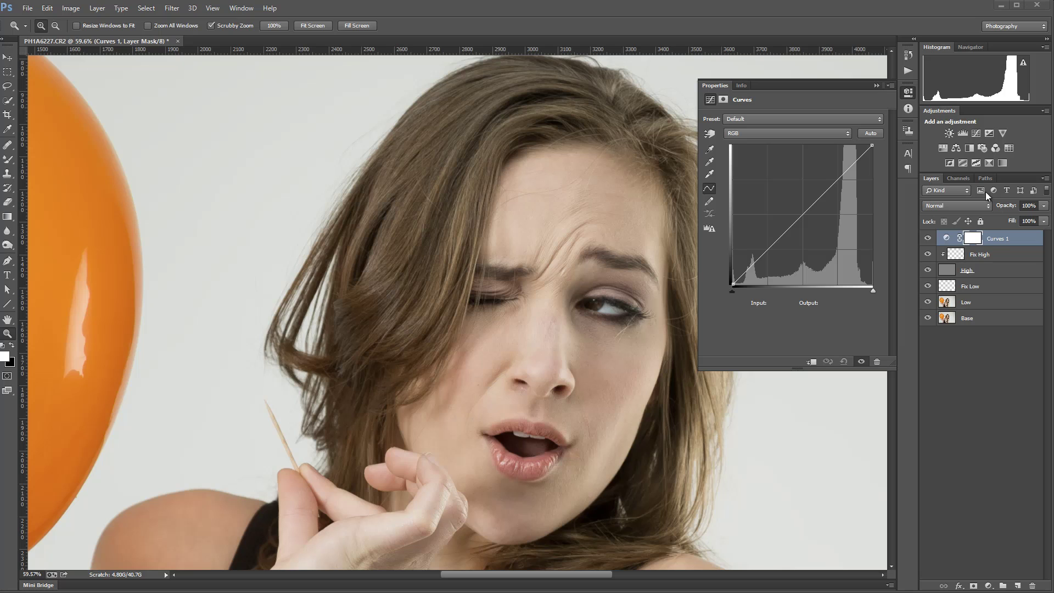
Hide the Base and Low layers and steepen the RGB curve by moving its black point inward and its white point to input 165.
left_click_drag(928, 318, 928, 302)
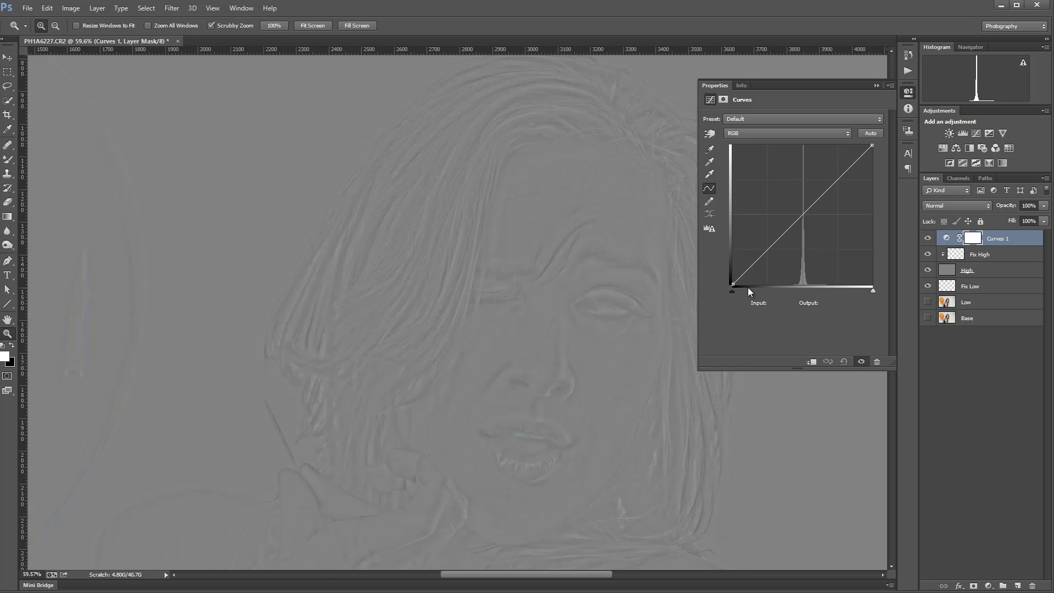
left_click_drag(733, 288, 783, 289)
left_click_drag(873, 290, 823, 288)
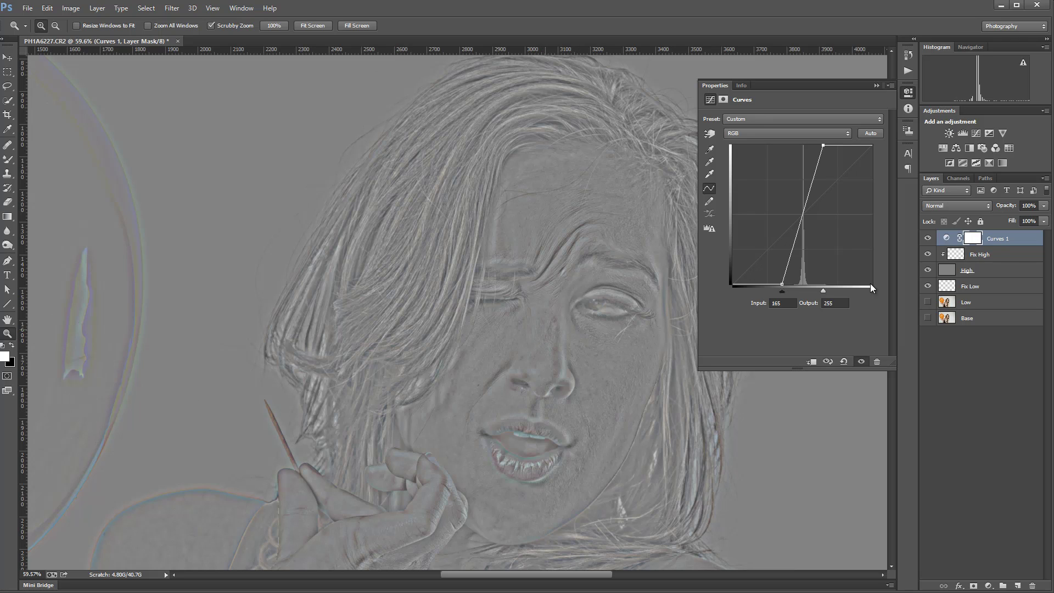
On the Fix High layer, heal small spots beside the nose and the thin dark line on the cheek beside the mouth.
left_click(964, 256)
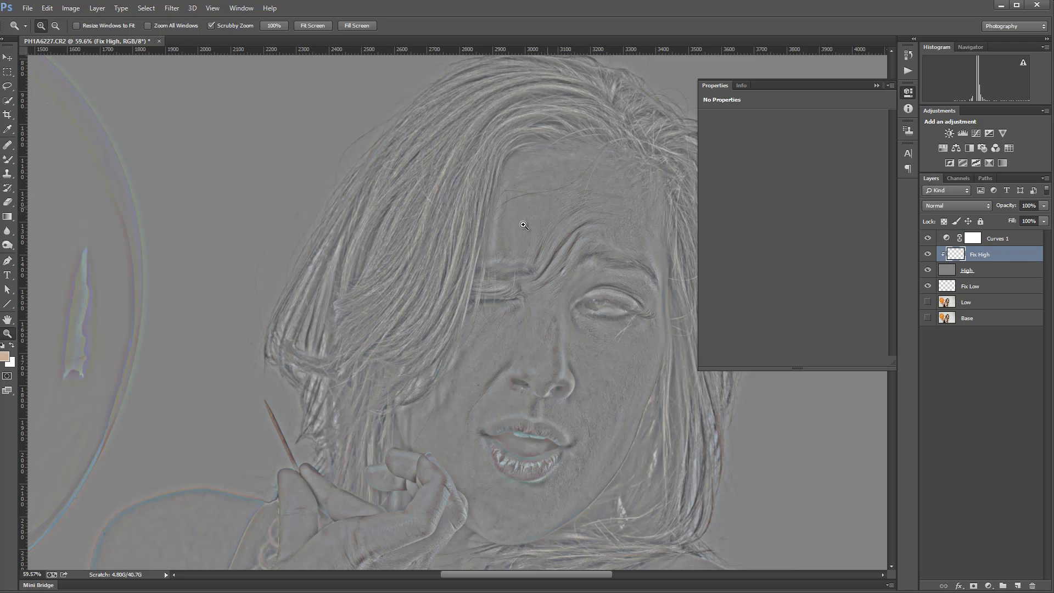
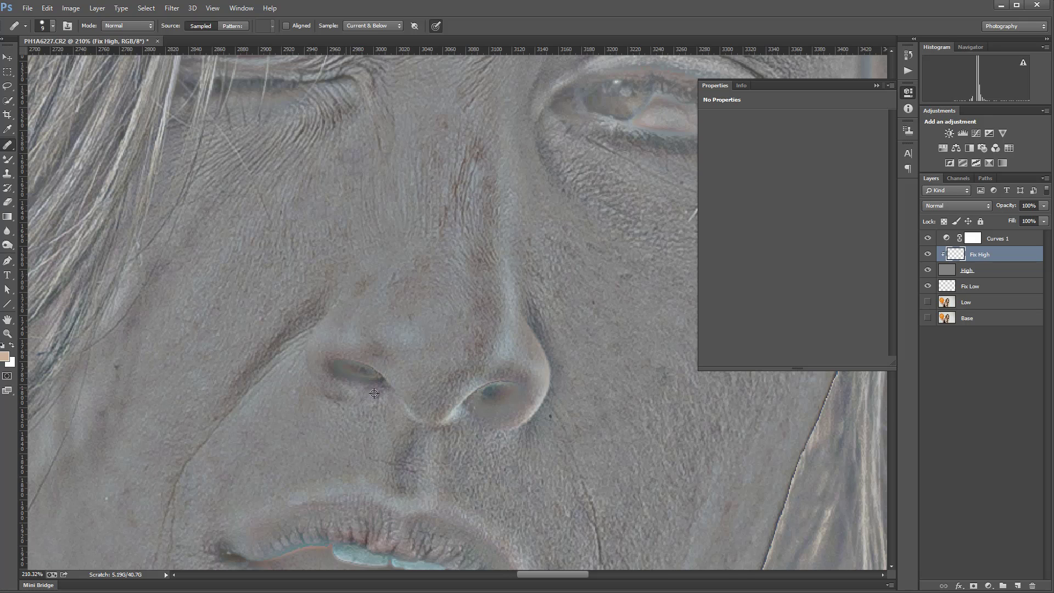
left_click(330, 418)
left_click(348, 421)
left_click(586, 494)
left_click_drag(657, 501, 566, 325)
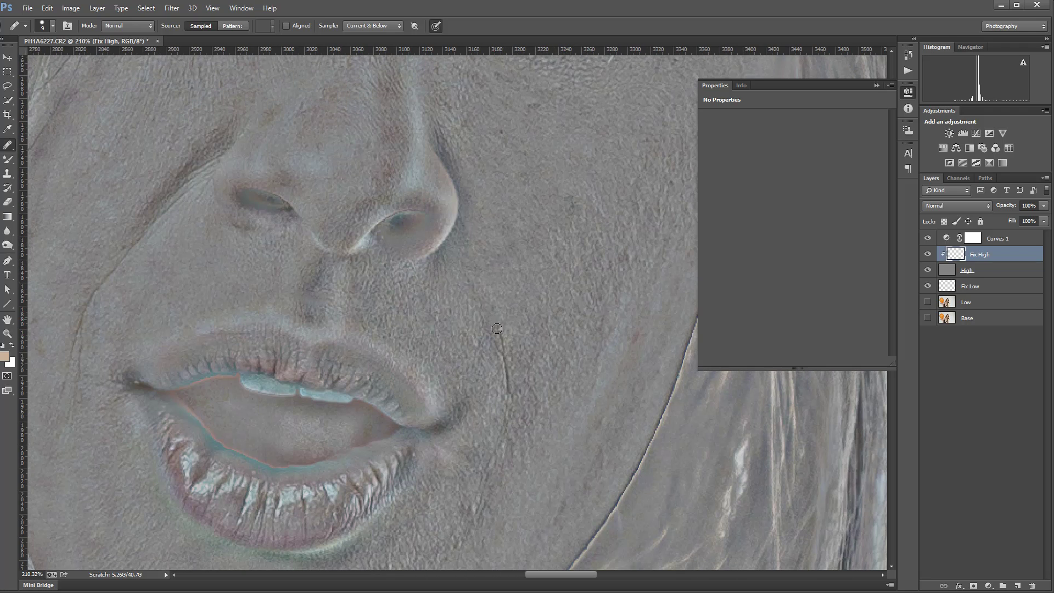
left_click_drag(497, 329, 509, 391)
left_click(485, 310)
Heal the dark blemish between the eyebrows on the Fix High layer.
mouse_move(566, 269)
left_mouse_down()
mouse_move(537, 410)
mouse_move(567, 358)
mouse_move(406, 301)
left_mouse_up()
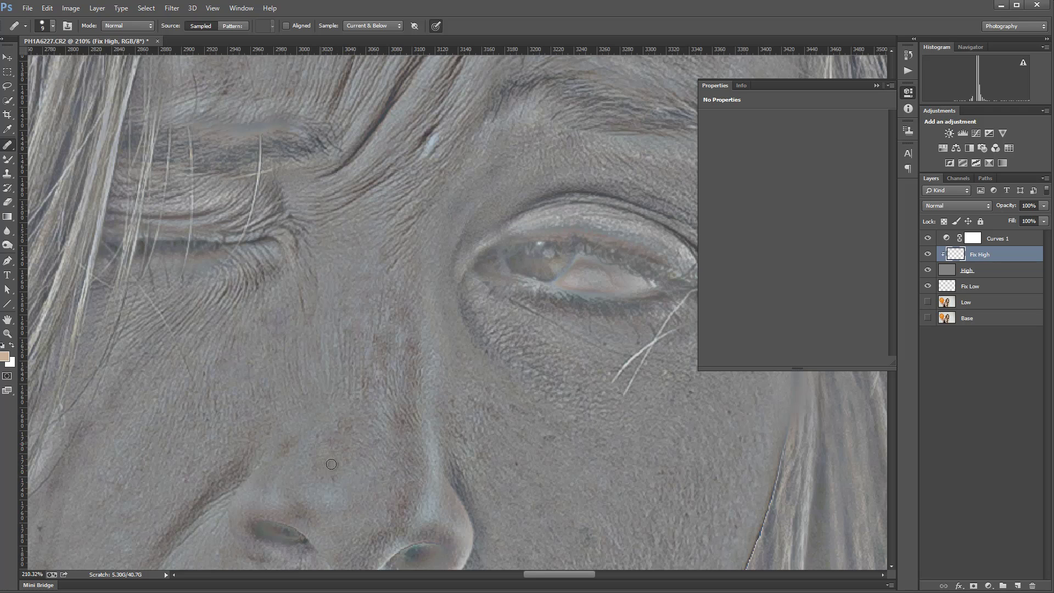
left_click_drag(471, 150, 504, 422)
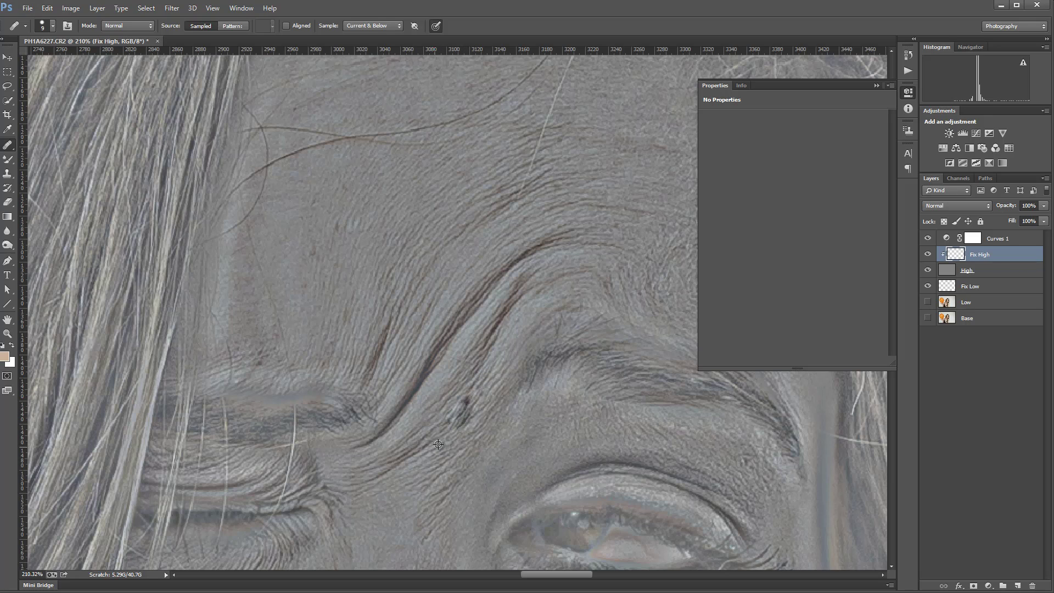
left_click_drag(450, 436, 467, 404)
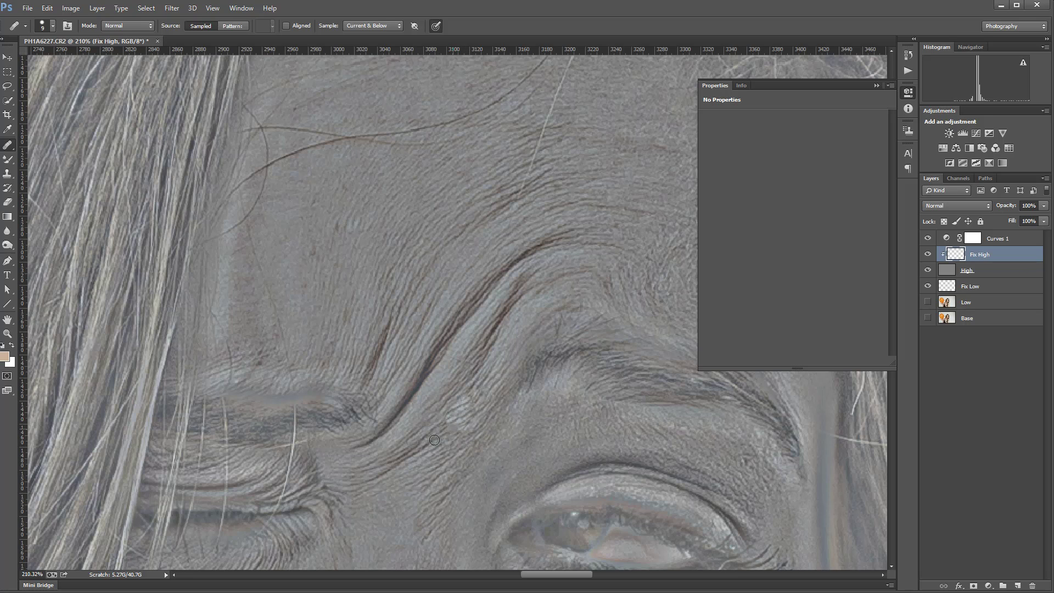
left_click_drag(434, 440, 445, 426)
Set up the Clone Stamp tool with 55% flow, 22% opacity and a brush size of 35.
left_click_drag(536, 175, 337, 288)
scroll(318, 134, "down", 15)
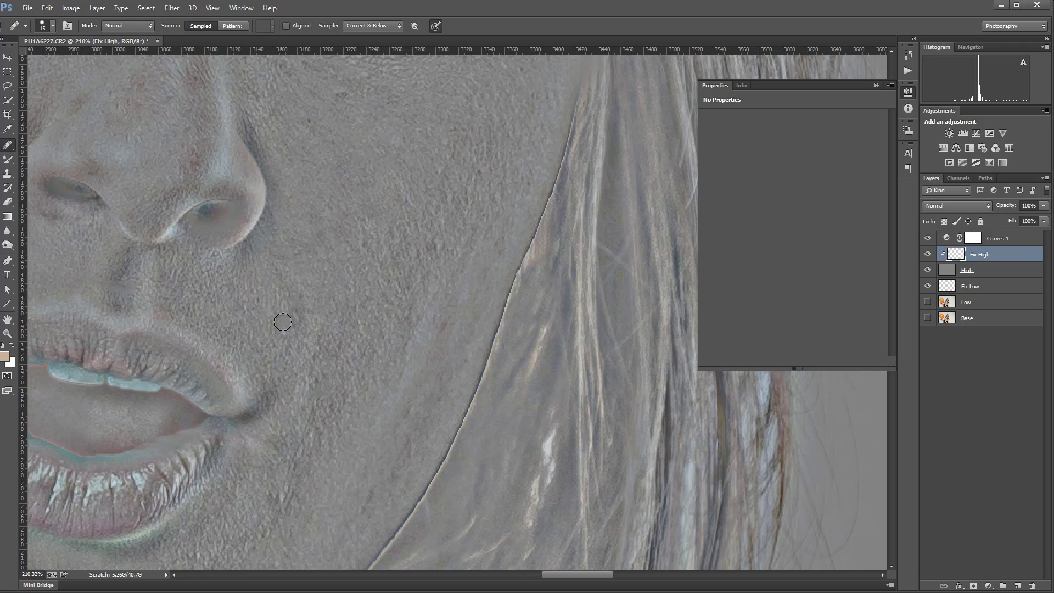
left_click_drag(337, 377, 432, 330)
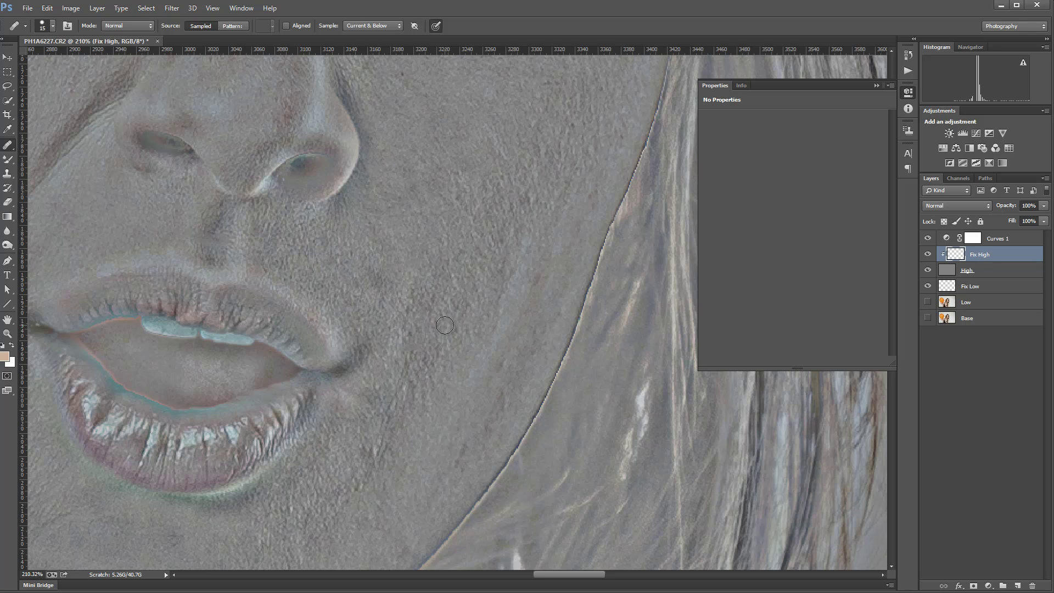
left_click(7, 174)
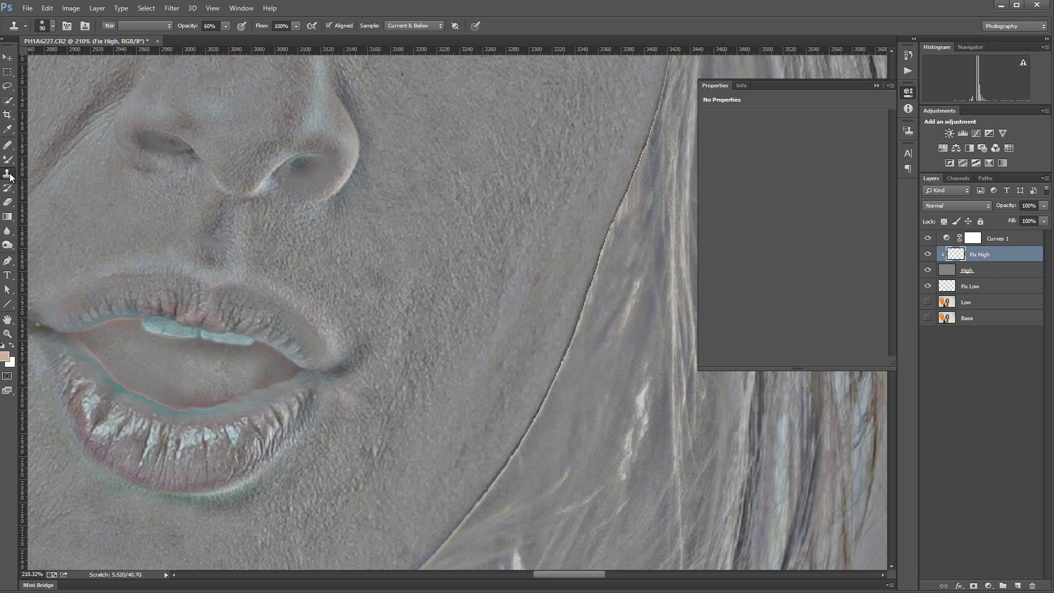
left_click(297, 26)
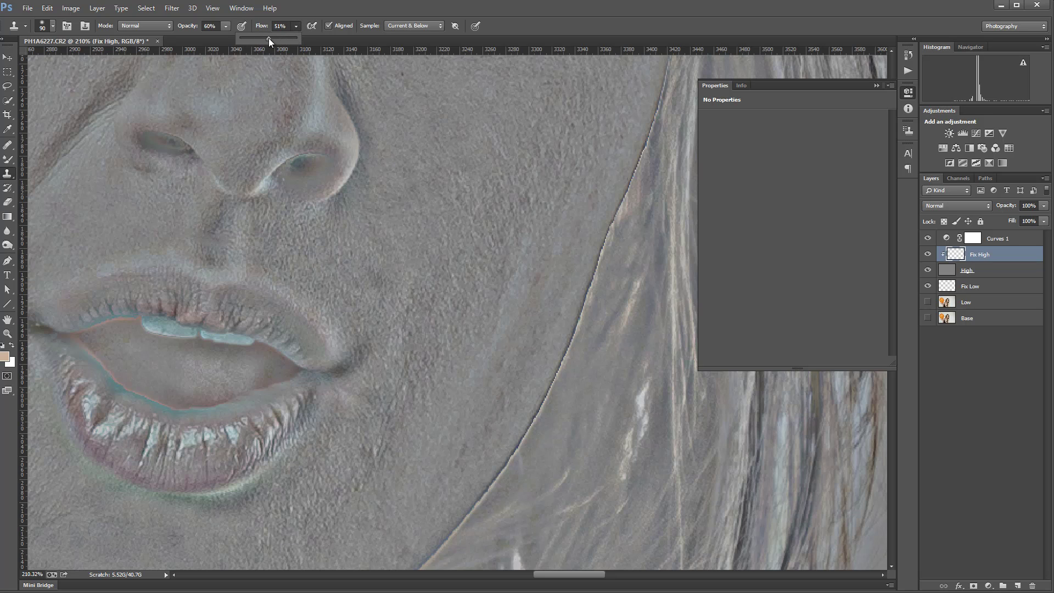
left_click_drag(269, 37, 271, 37)
left_click(226, 26)
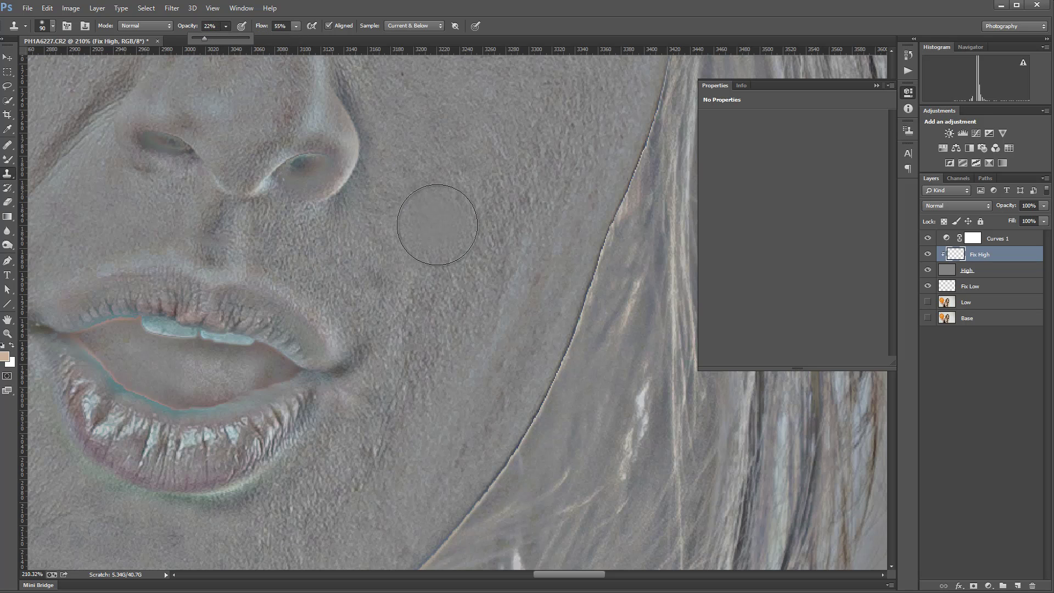
key("bracketleft")
key("bracketleft")
key("bracketleft")
key("bracketleft")
key("bracketleft")
key("bracketleft")
key("bracketleft")
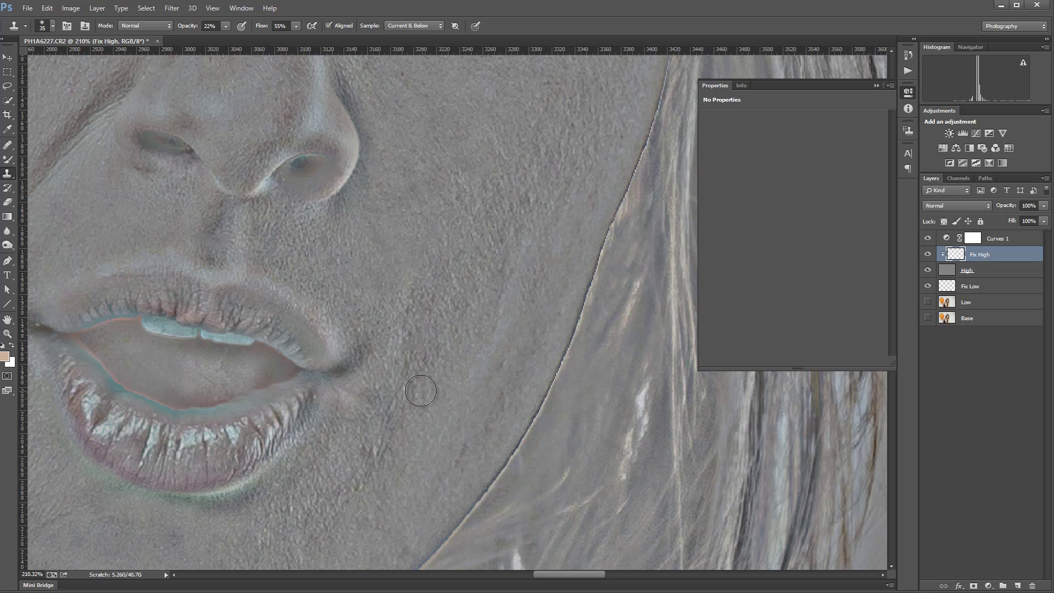
Examine the skin texture around the mouth, chin and cheeks for areas to clone.
mouse_move(412, 377)
left_mouse_down()
mouse_move(577, 106)
mouse_move(551, 116)
left_mouse_up()
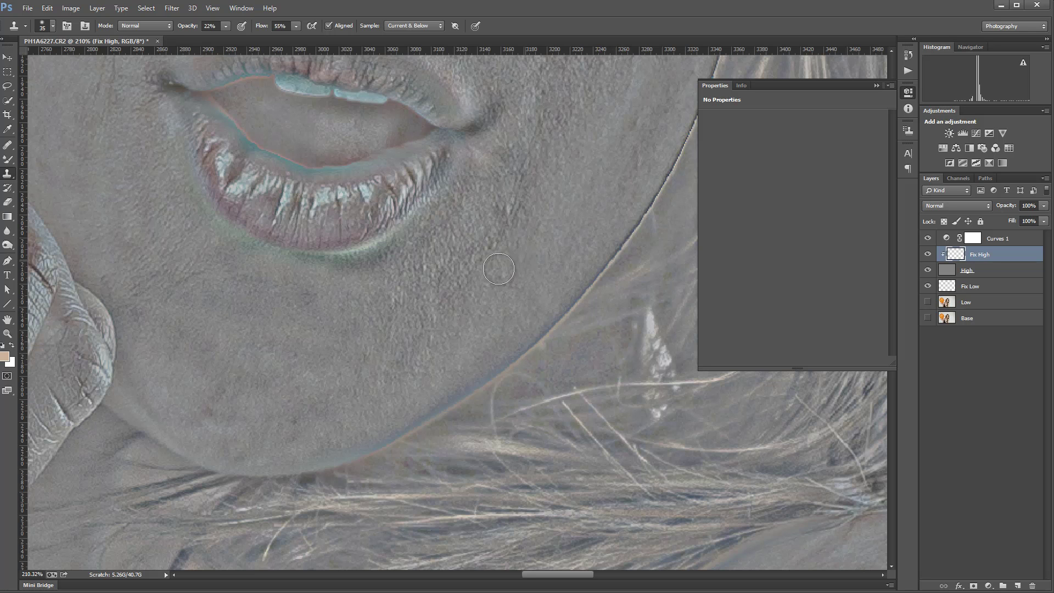
left_click_drag(417, 266, 603, 353)
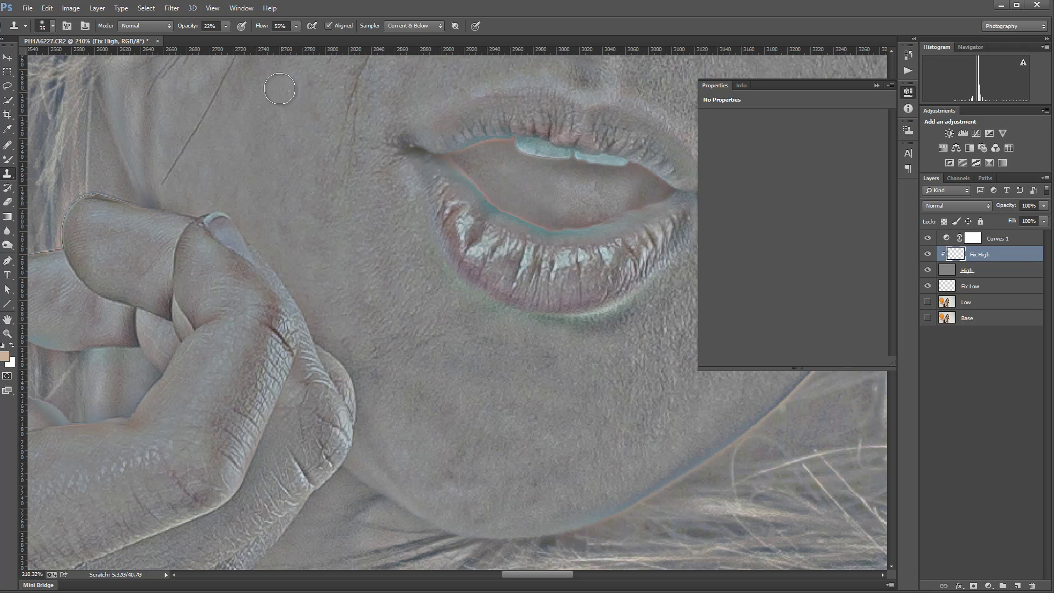
mouse_move(292, 105)
left_mouse_down()
mouse_move(365, 212)
mouse_move(370, 197)
left_mouse_up()
left_click_drag(383, 123, 382, 260)
left_click(328, 193)
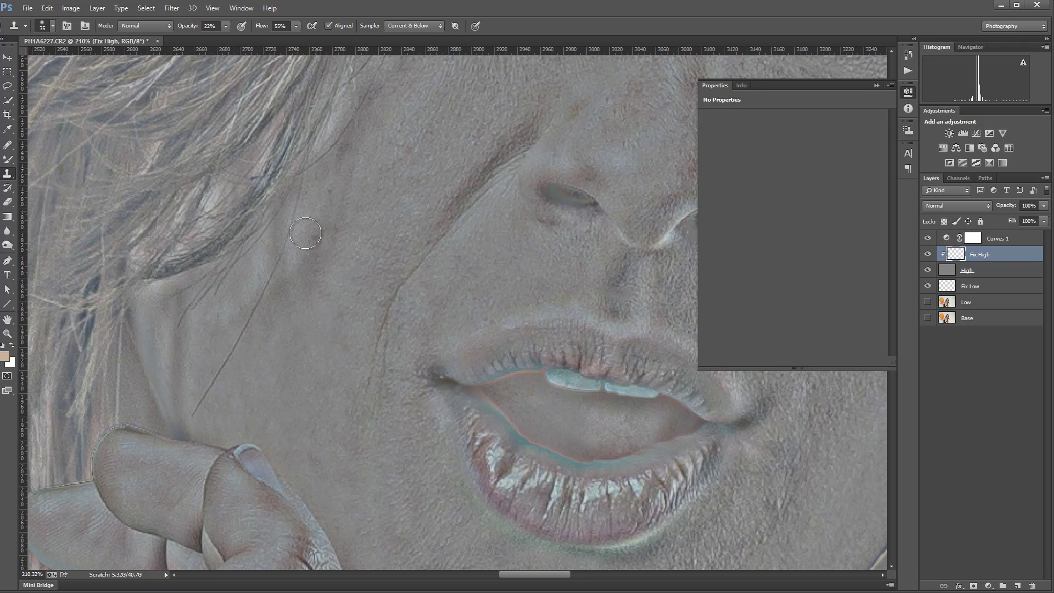
left_click(349, 246)
Hide the High layer, show the Low layer and switch off the Curves 1 adjustment after comparing the image with and without it.
left_click(929, 270)
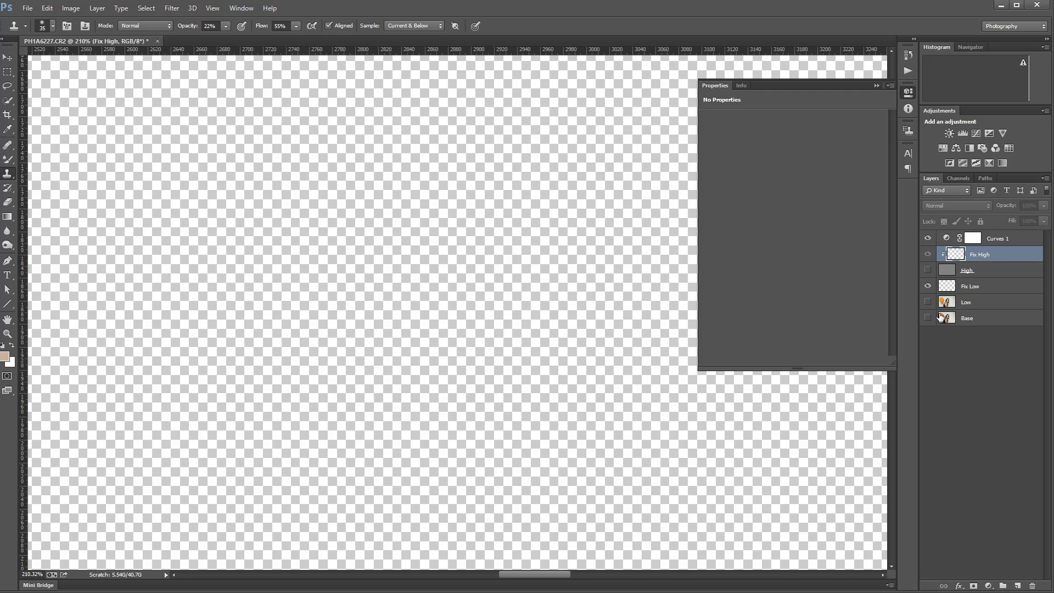
left_click(928, 302)
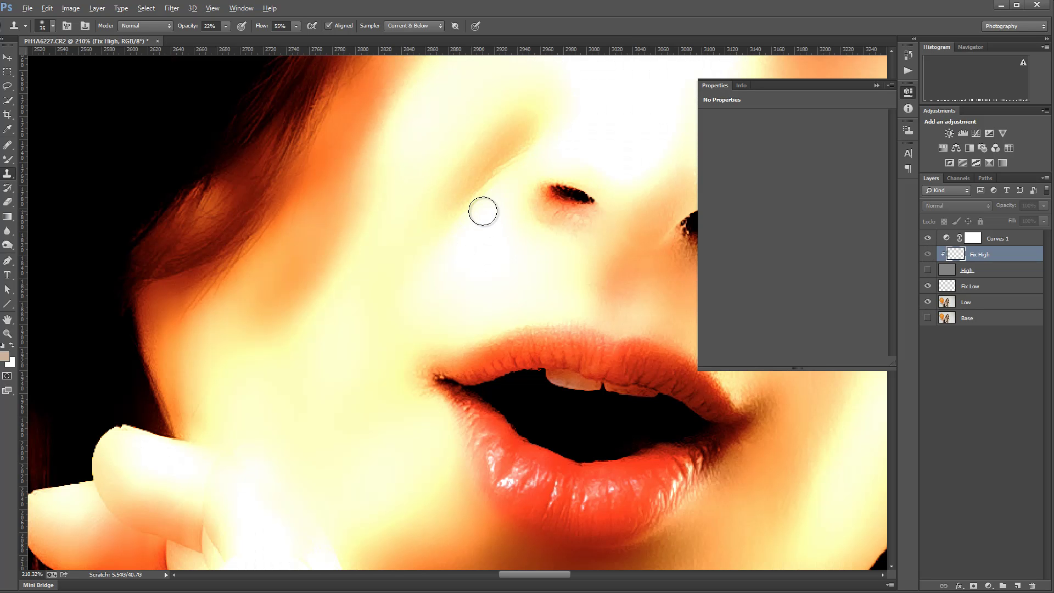
scroll(483, 211, "down", 3)
scroll(482, 211, "down", 2)
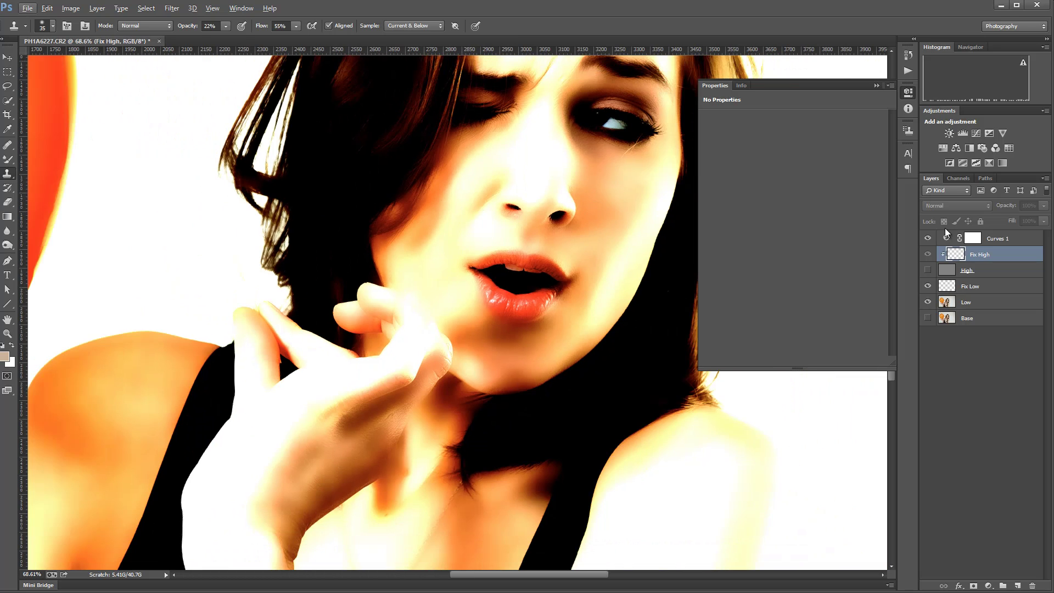
left_click(928, 238)
scroll(598, 190, "up", 3)
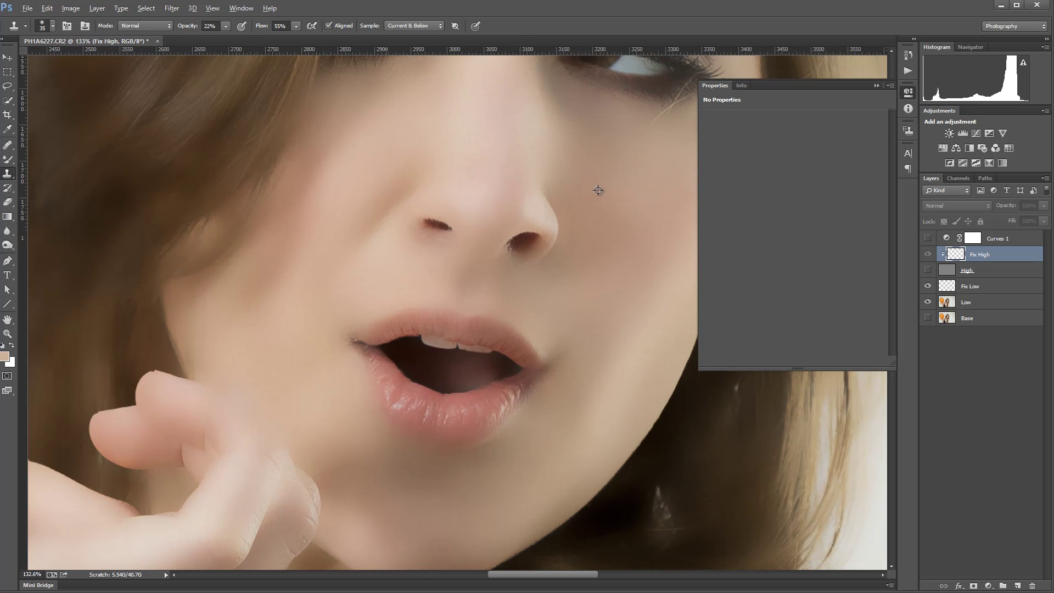
left_click(928, 238)
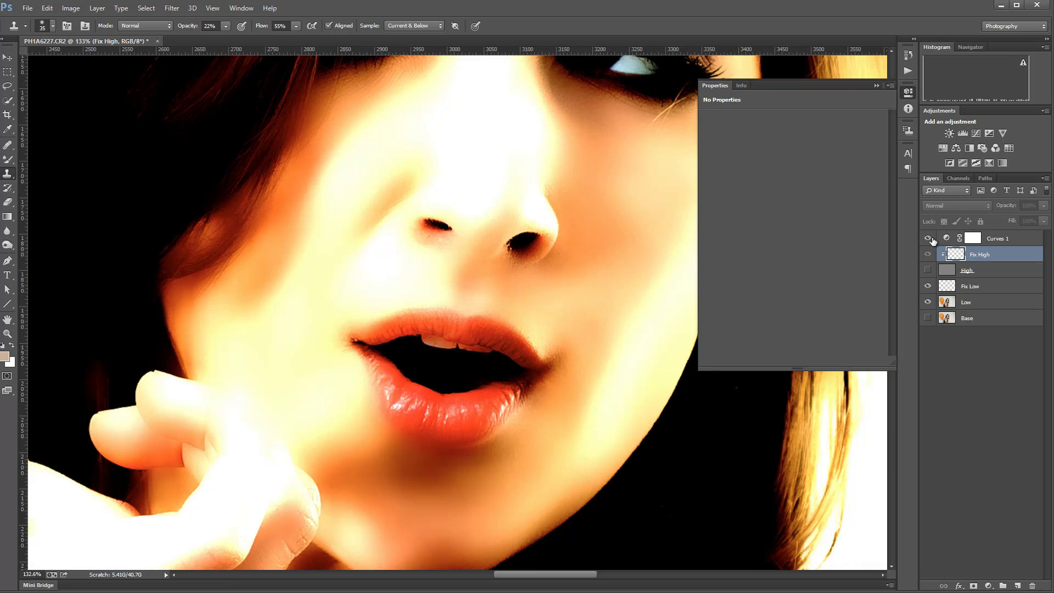
left_click(928, 238)
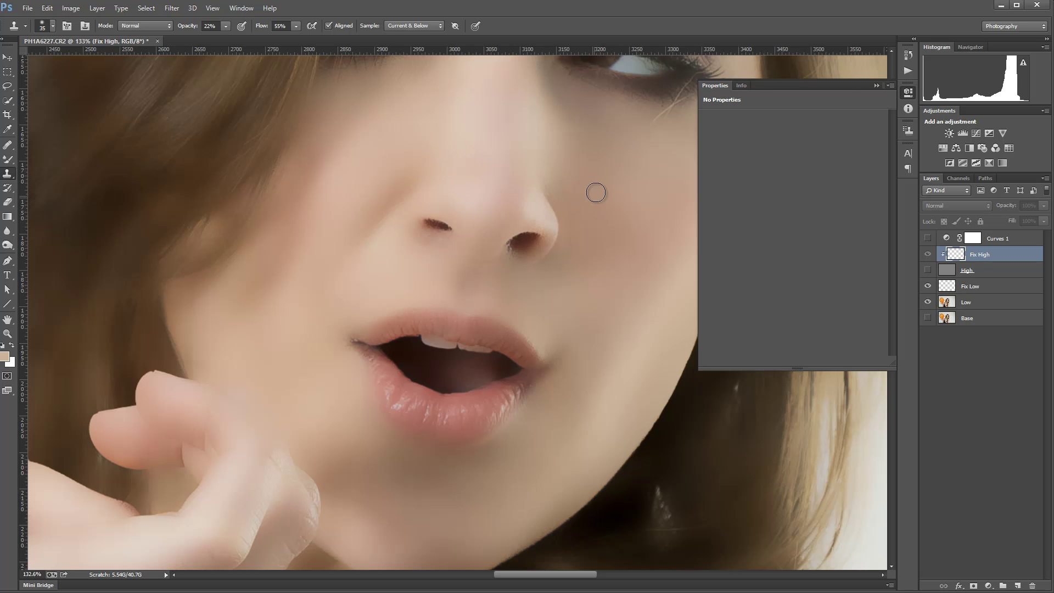
Close the Properties panel and select the Fix Low layer for work on the forehead tones.
left_click_drag(572, 240, 456, 403)
scroll(480, 207, "up", 5)
scroll(496, 189, "left", 3)
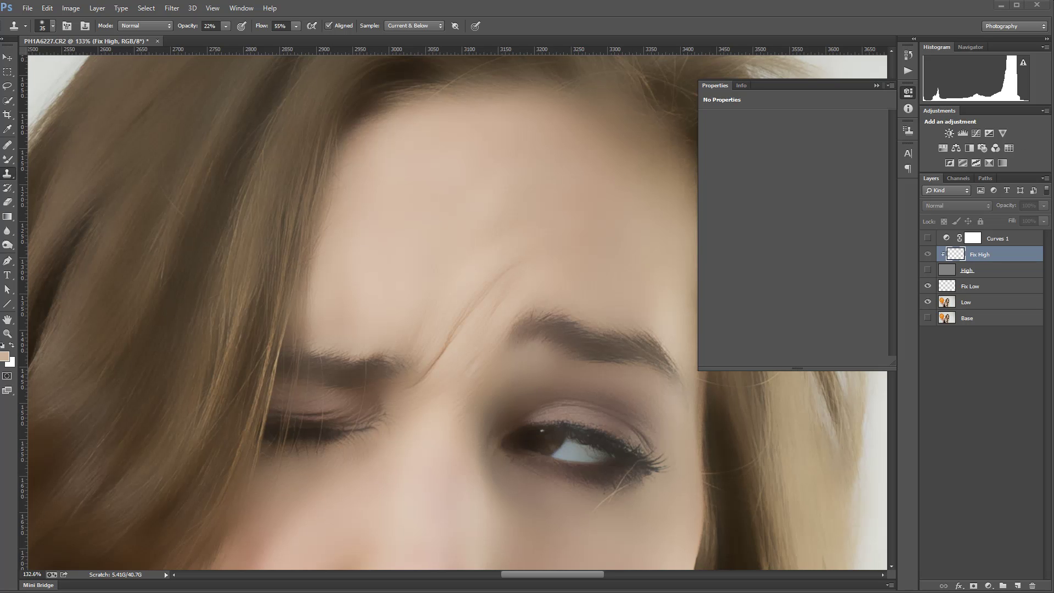
left_click(909, 93)
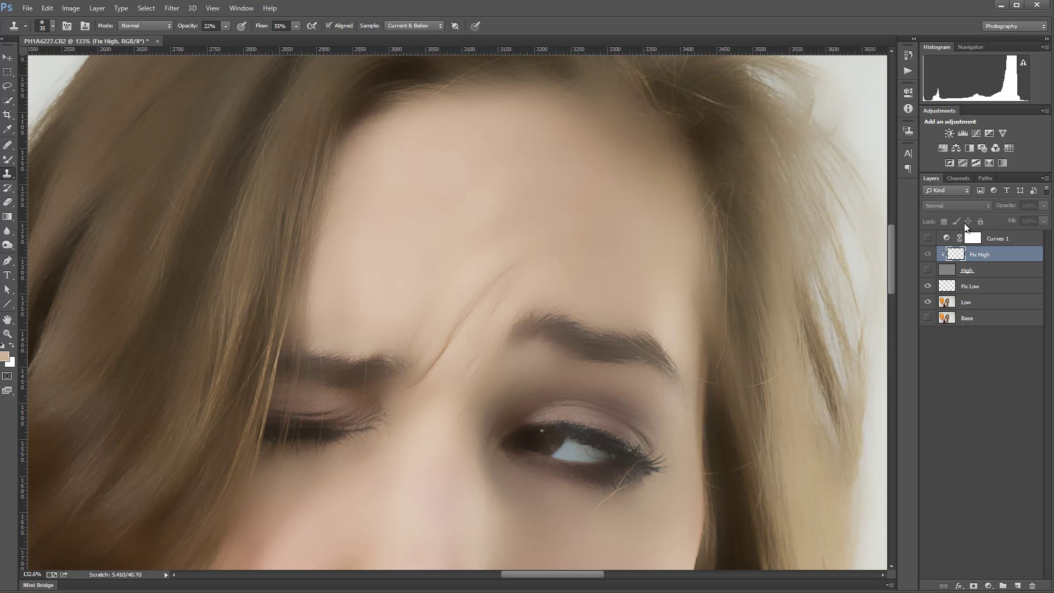
left_click(986, 292)
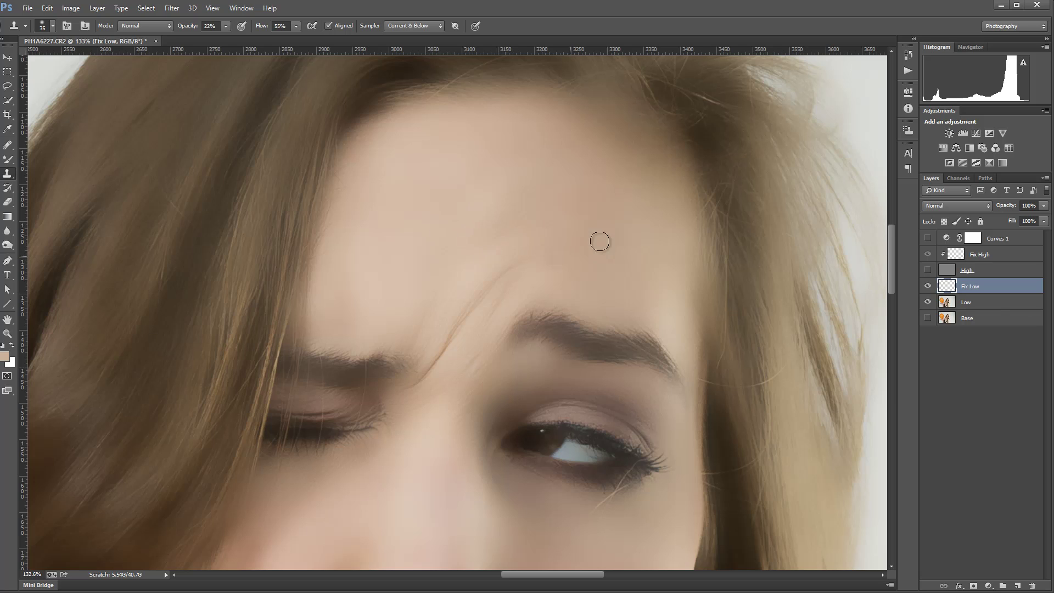
Set up the Mixer Brush with Wet, Load, Mix and Flow all at 25%, sampling all layers.
left_click(8, 190)
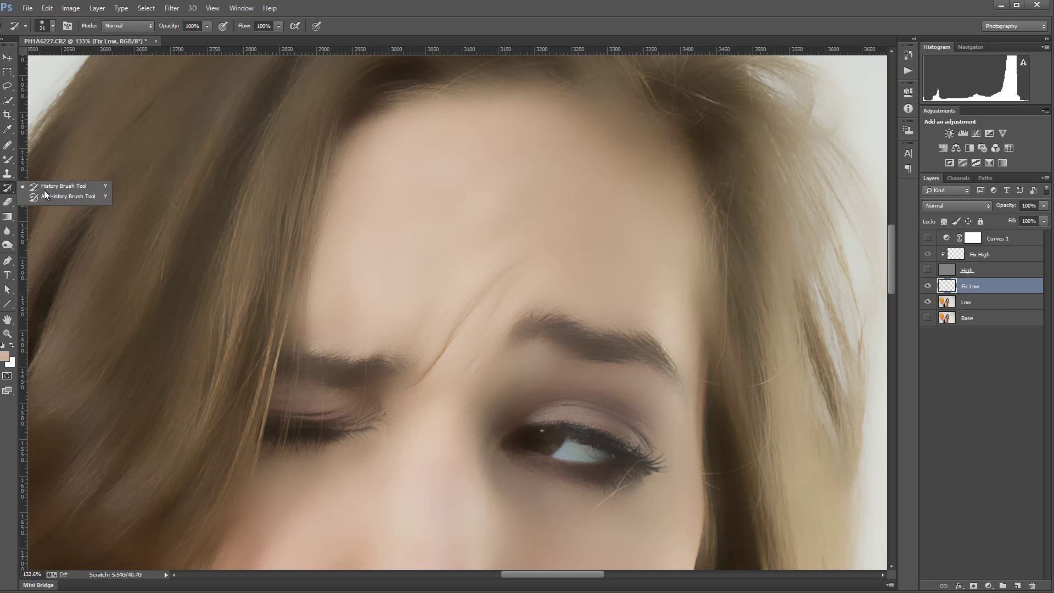
left_click(7, 159)
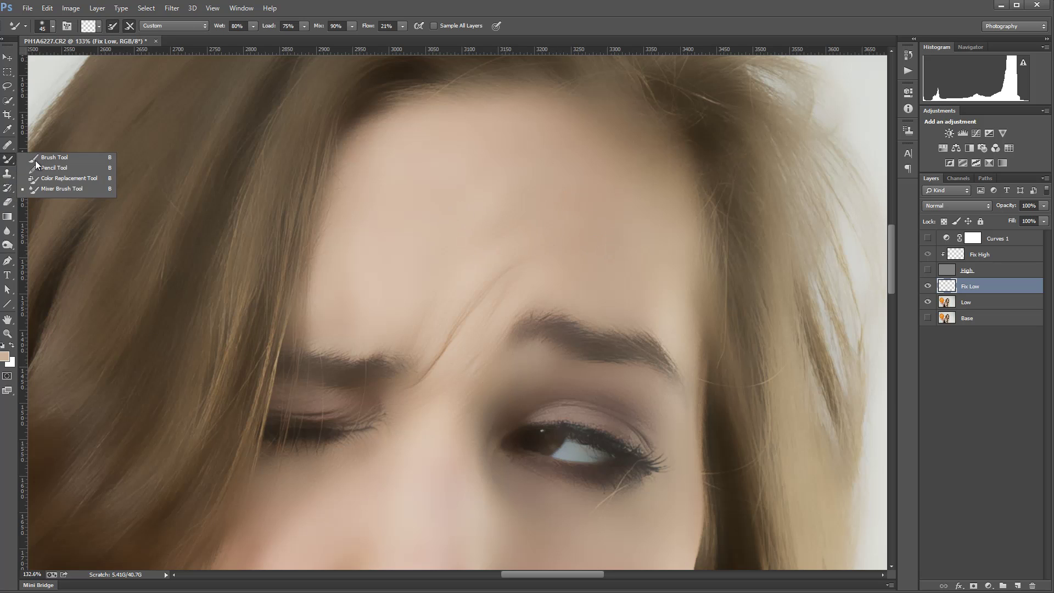
left_click(61, 193)
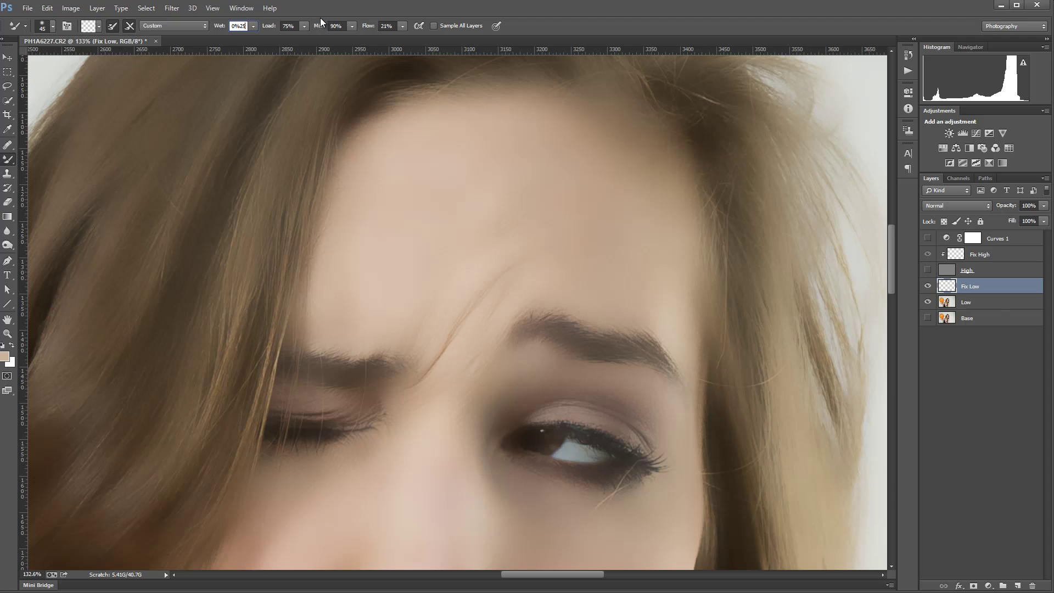
left_click(289, 26)
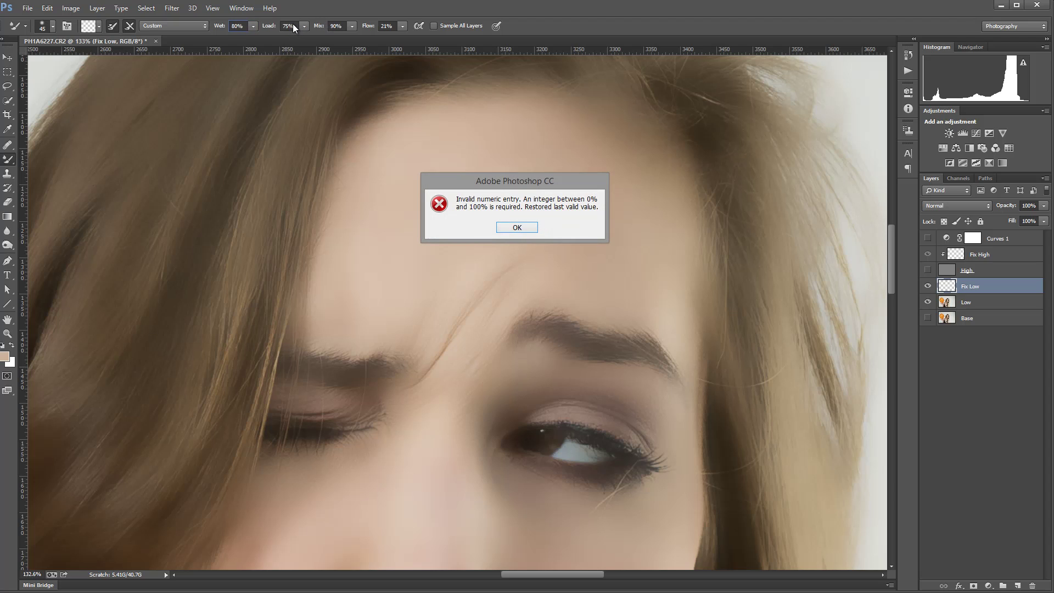
left_click(524, 228)
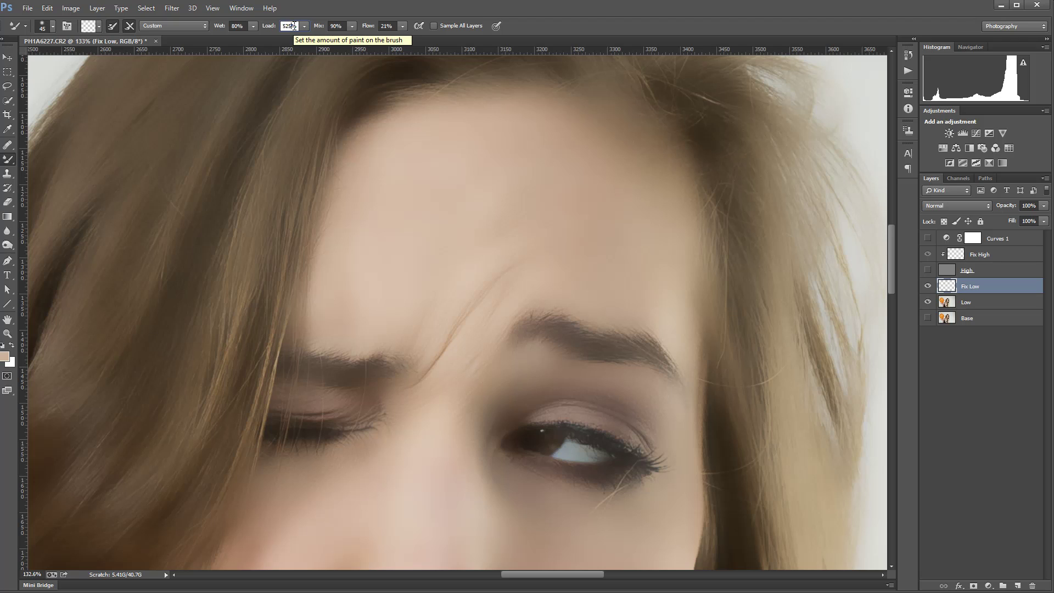
type("2")
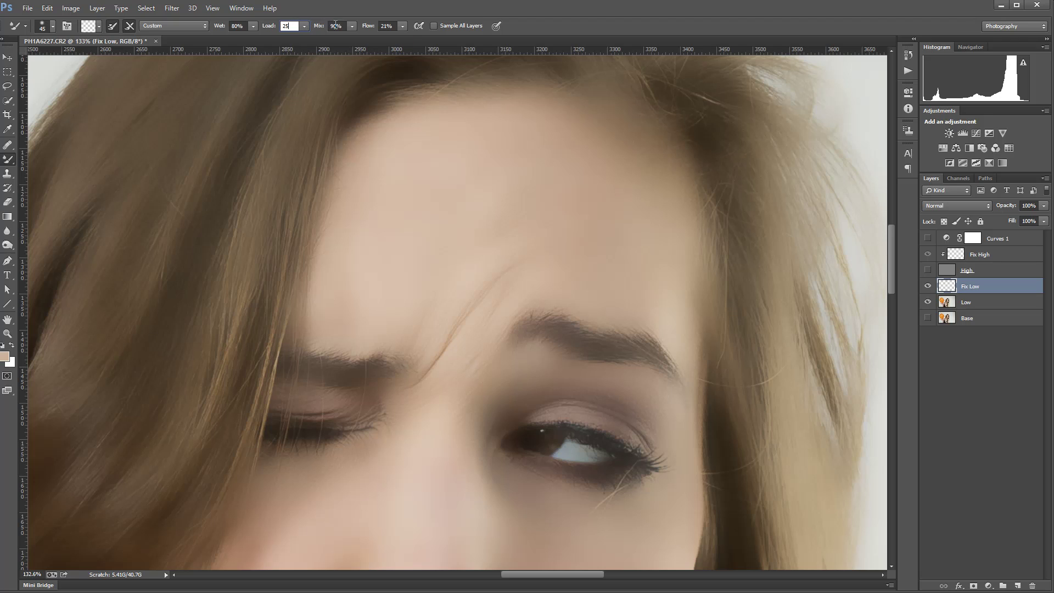
type("5")
left_click(335, 25)
left_click(388, 26)
type("25")
left_click(240, 26)
key("Return")
Blend uneven skin tones on the cheeks and around the nose and mouth on the Fix Low layer with the Mixer Brush.
scroll(687, 340, "down", 6)
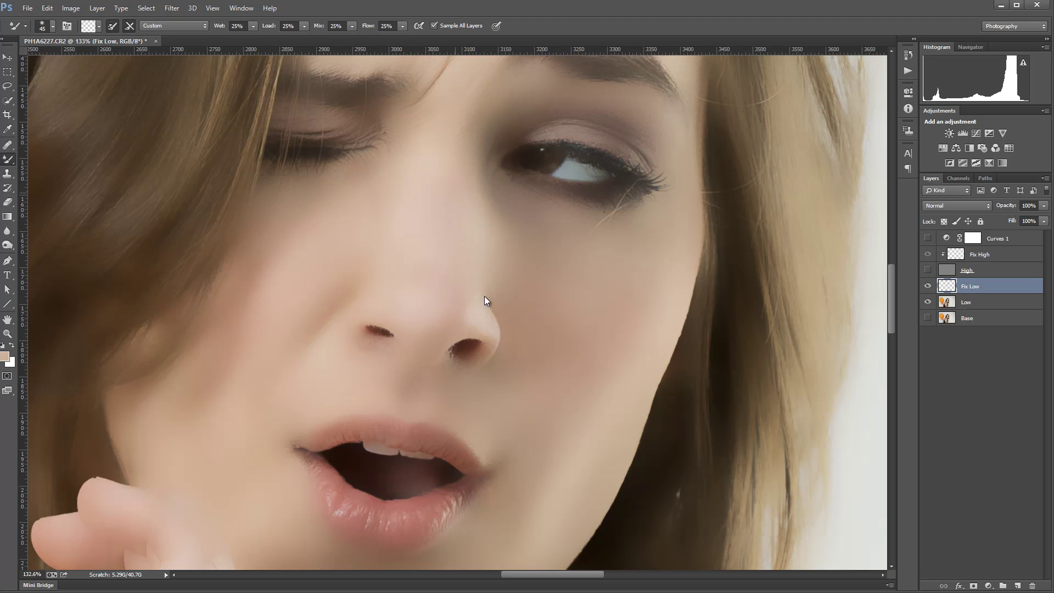
mouse_move(527, 315)
left_mouse_down()
mouse_move(487, 299)
mouse_move(464, 318)
mouse_move(511, 355)
mouse_move(503, 386)
mouse_move(532, 378)
mouse_move(526, 331)
mouse_move(504, 372)
mouse_move(539, 368)
mouse_move(510, 312)
mouse_move(513, 347)
mouse_move(464, 391)
mouse_move(555, 355)
mouse_move(569, 392)
mouse_move(553, 409)
mouse_move(487, 429)
mouse_move(361, 379)
mouse_move(338, 350)
mouse_move(361, 343)
mouse_move(371, 347)
mouse_move(152, 434)
mouse_move(201, 454)
mouse_move(226, 361)
mouse_move(218, 429)
mouse_move(200, 414)
mouse_move(197, 370)
mouse_move(213, 441)
mouse_move(199, 451)
mouse_move(194, 373)
mouse_move(180, 443)
mouse_move(225, 352)
mouse_move(217, 407)
mouse_move(232, 395)
mouse_move(216, 386)
mouse_move(206, 397)
mouse_move(245, 331)
mouse_move(201, 401)
mouse_move(276, 327)
mouse_move(239, 390)
mouse_move(263, 398)
mouse_move(246, 365)
mouse_move(306, 302)
mouse_move(309, 359)
mouse_move(335, 290)
mouse_move(323, 328)
mouse_move(379, 268)
mouse_move(305, 327)
mouse_move(335, 214)
mouse_move(364, 200)
mouse_move(327, 254)
left_mouse_up()
scroll(370, 426, "down", 5)
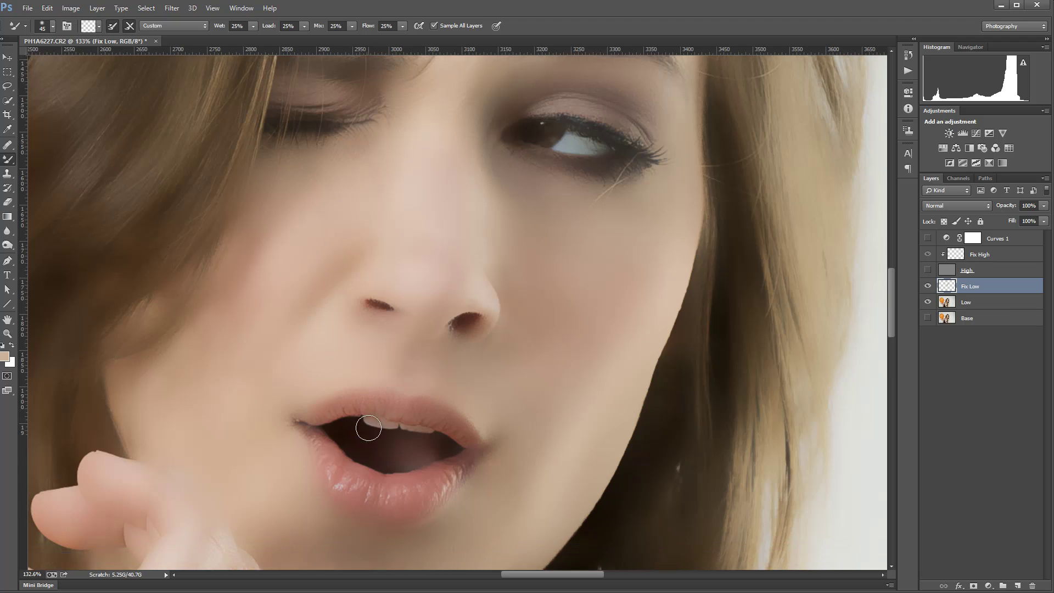
mouse_move(306, 443)
left_mouse_down()
mouse_move(278, 378)
mouse_move(293, 408)
mouse_move(329, 403)
mouse_move(238, 375)
mouse_move(274, 421)
mouse_move(294, 371)
mouse_move(249, 343)
mouse_move(274, 427)
mouse_move(257, 393)
mouse_move(293, 416)
mouse_move(297, 392)
mouse_move(369, 429)
mouse_move(288, 417)
mouse_move(411, 427)
mouse_move(382, 437)
mouse_move(346, 494)
mouse_move(269, 462)
mouse_move(269, 431)
mouse_move(318, 494)
left_mouse_up()
Enlarge the Mixer Brush to 80 and smooth the tones on the cheek beside the mouth toward the jaw.
key("bracketright")
key("bracketright")
key("bracketright")
key("bracketright")
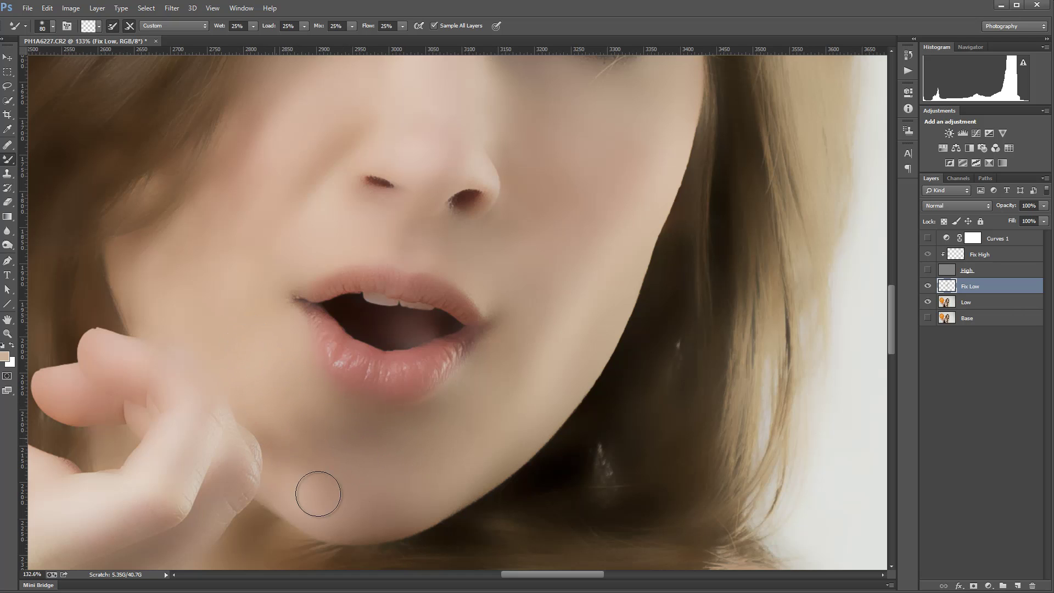
left_click_drag(572, 308, 570, 306)
mouse_move(571, 270)
left_mouse_down()
mouse_move(553, 306)
mouse_move(558, 361)
mouse_move(624, 221)
mouse_move(526, 351)
left_mouse_up()
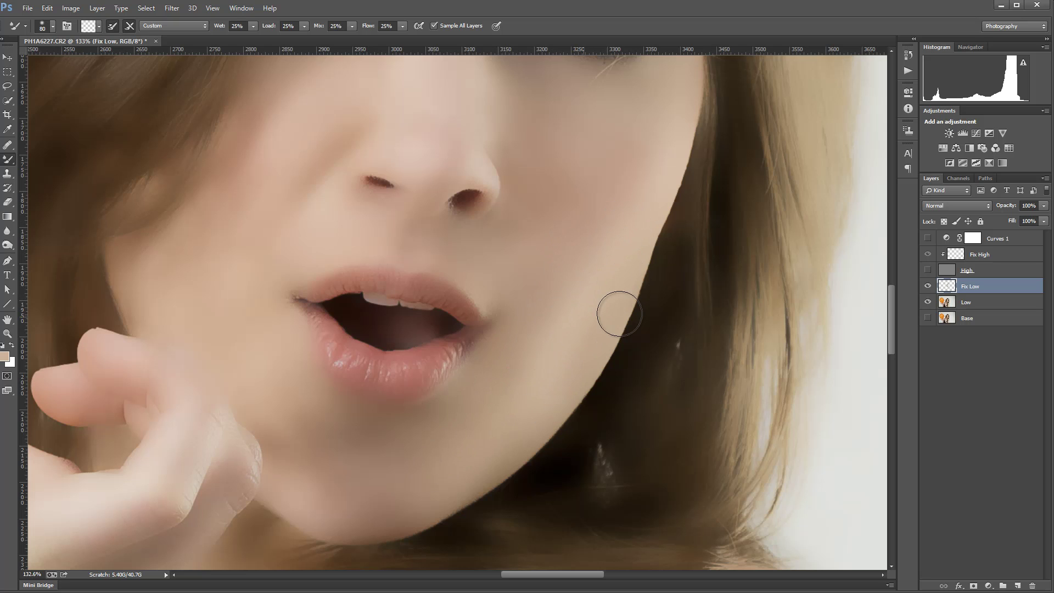
Blend the skin tones across the chin and lower jaw with the Mixer Brush.
scroll(376, 356, "down", 2)
scroll(377, 356, "down", 1)
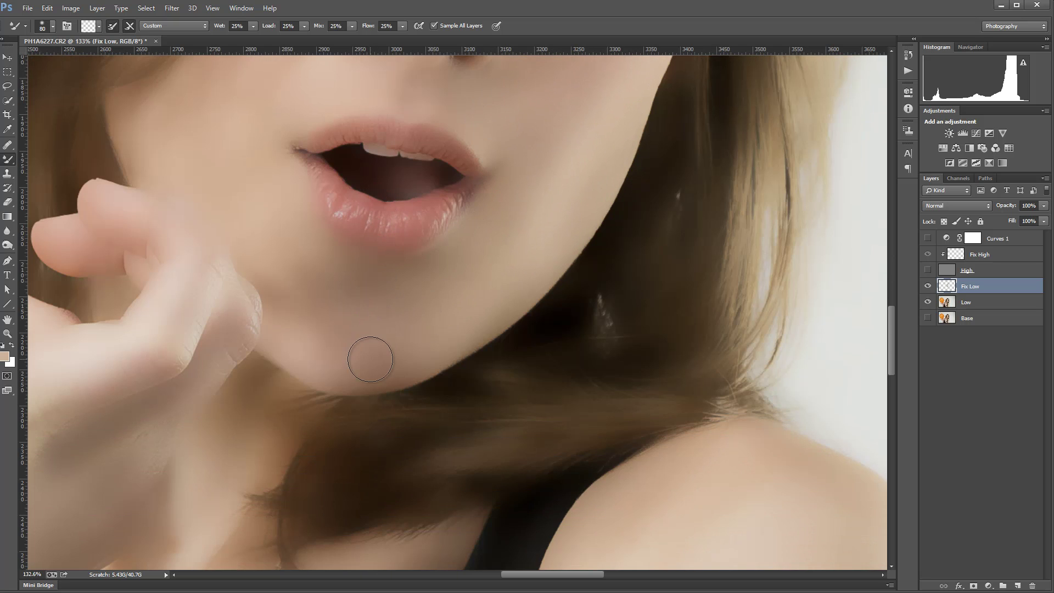
left_click_drag(132, 202, 532, 175)
mouse_move(443, 265)
left_mouse_down()
mouse_move(492, 316)
mouse_move(390, 377)
mouse_move(375, 411)
mouse_move(503, 370)
mouse_move(393, 480)
mouse_move(448, 461)
mouse_move(509, 411)
mouse_move(537, 429)
mouse_move(423, 363)
mouse_move(427, 411)
mouse_move(408, 458)
mouse_move(335, 197)
mouse_move(321, 344)
mouse_move(369, 210)
mouse_move(412, 269)
mouse_move(440, 263)
mouse_move(394, 304)
mouse_move(407, 334)
mouse_move(613, 223)
mouse_move(581, 276)
mouse_move(420, 312)
mouse_move(490, 330)
mouse_move(594, 276)
left_mouse_up()
Show the High layer together with its clipped Fix High layer and make High the active layer.
scroll(594, 275, "down", 5)
scroll(744, 175, "up", 5)
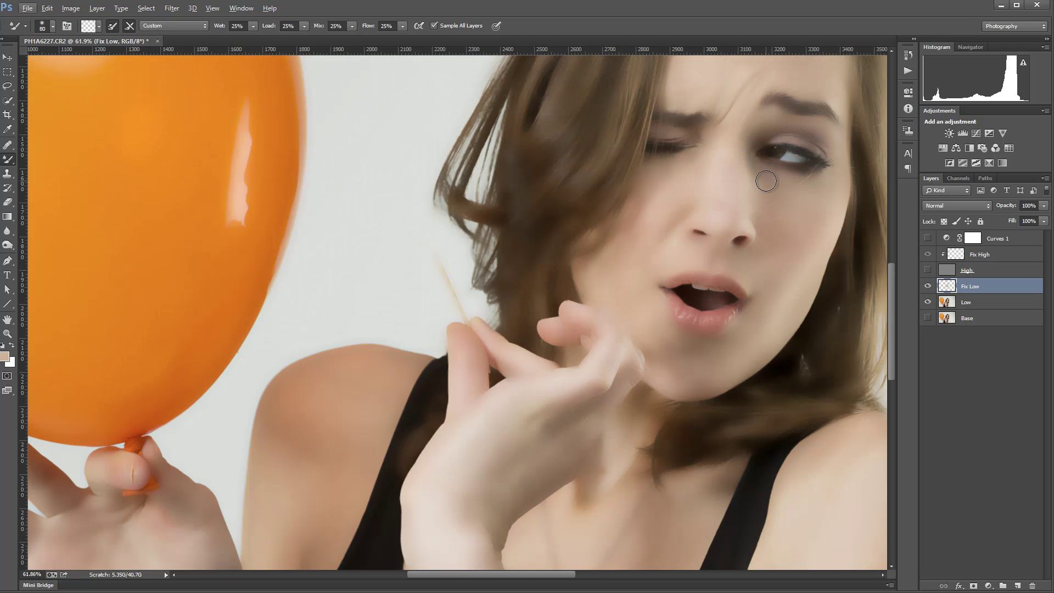
scroll(829, 204, "up", 3)
scroll(831, 206, "down", 3)
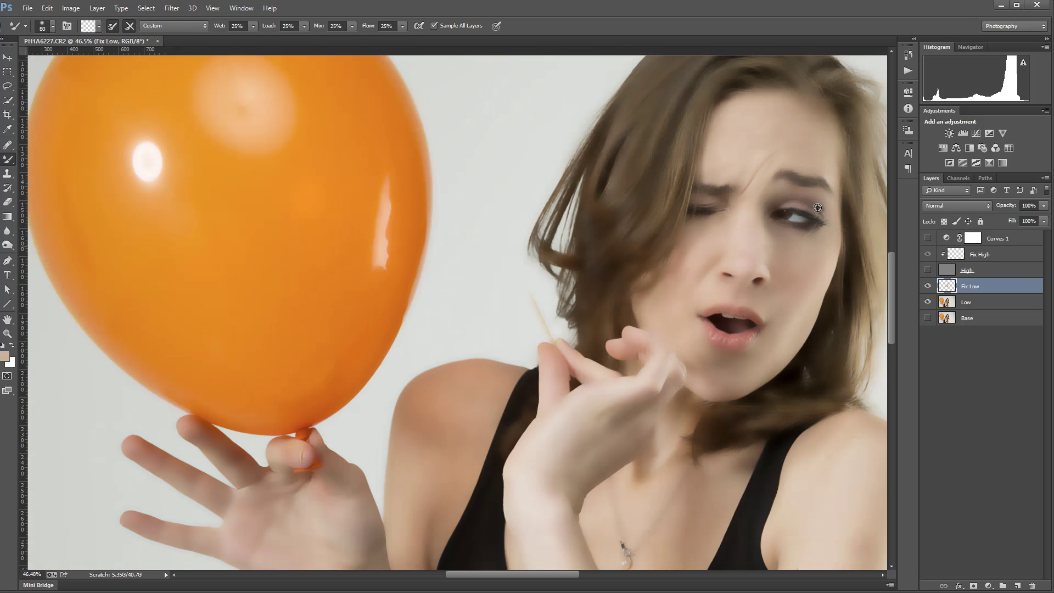
scroll(504, 267, "up", 2)
left_click_drag(503, 268, 379, 234)
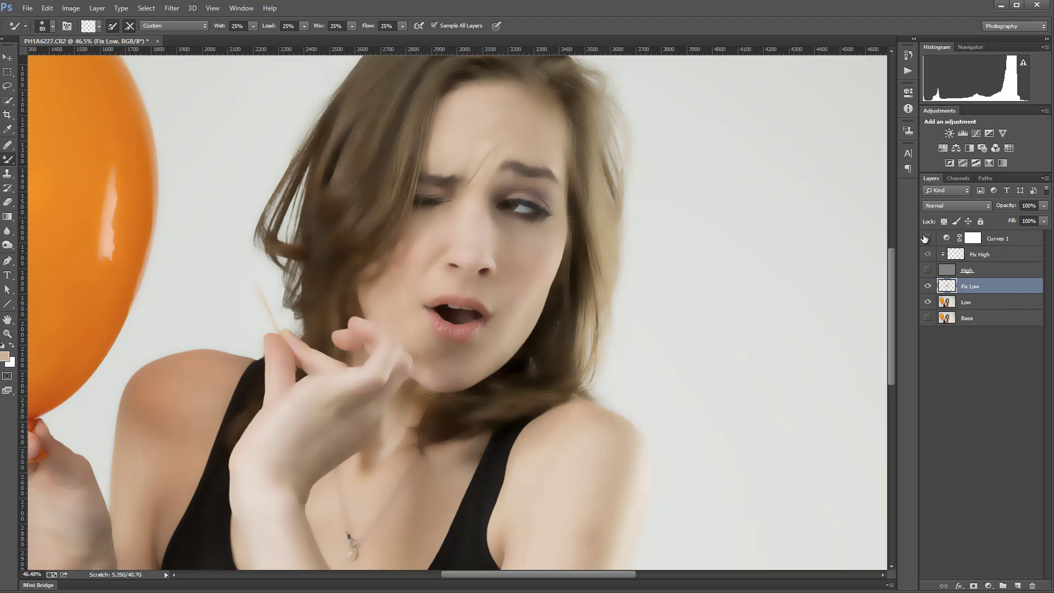
left_click(928, 270)
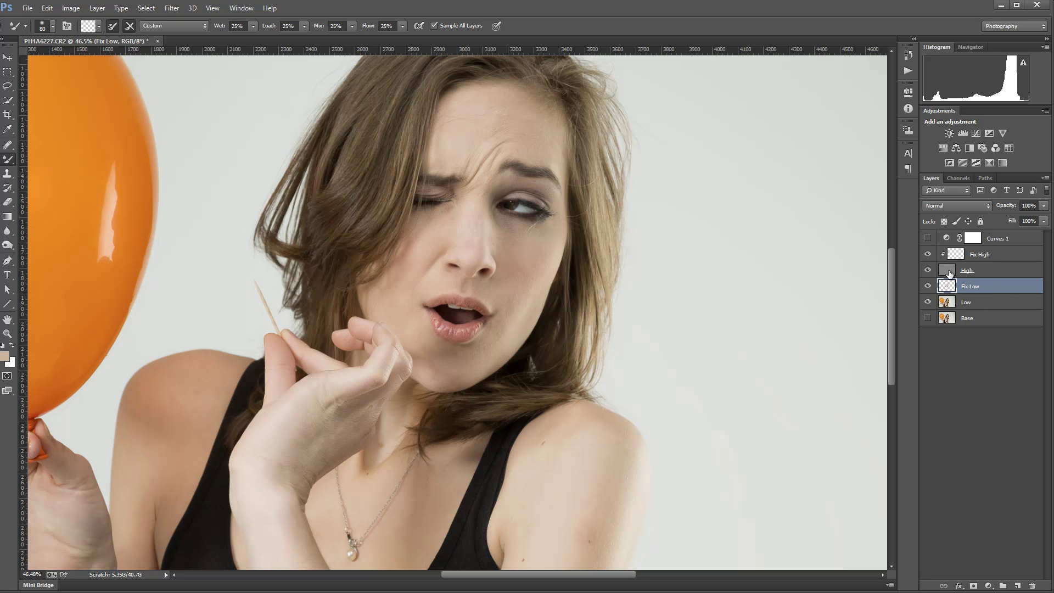
left_click(998, 272)
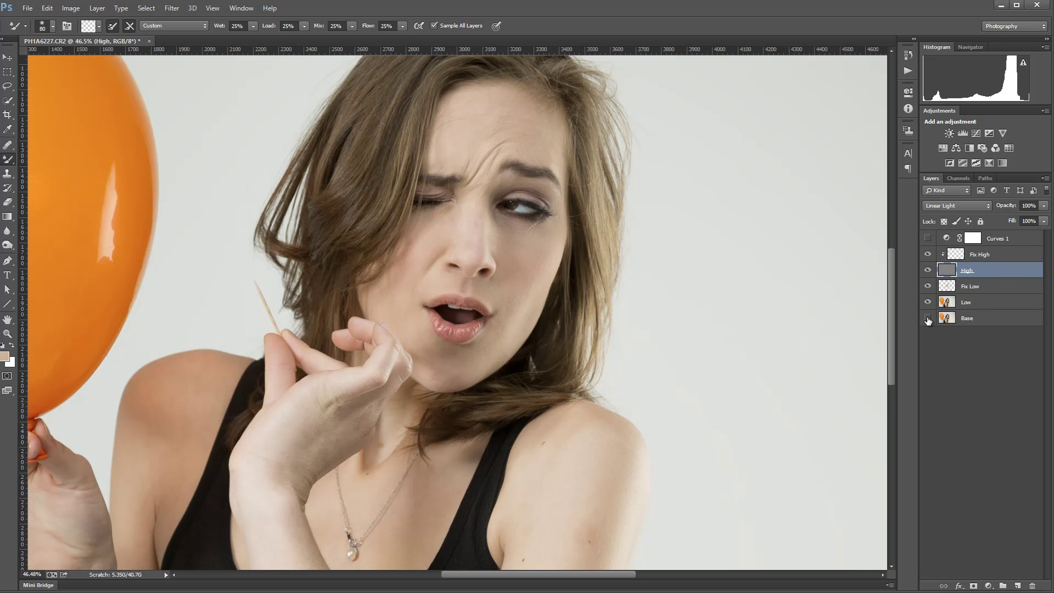
Compare the retouched face and forehead with the original by repeatedly isolating the Base layer and restoring the other layers.
left_click_drag(477, 217, 907, 315)
left_click(928, 318, "alt")
left_click(928, 319, "alt")
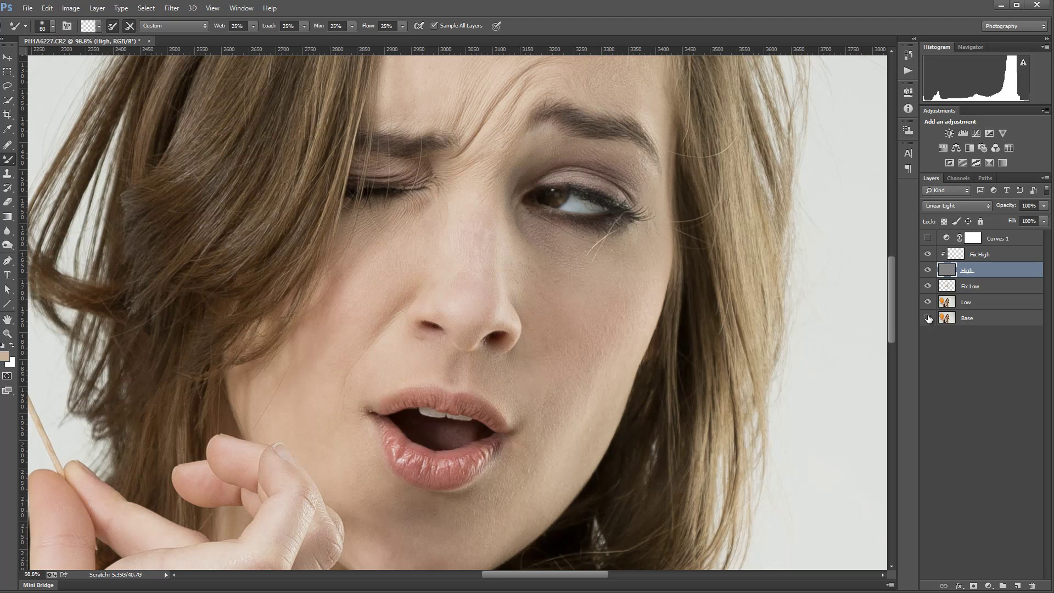
left_click(928, 318, "alt")
left_click(928, 318, "alt")
left_click(928, 318, "alt")
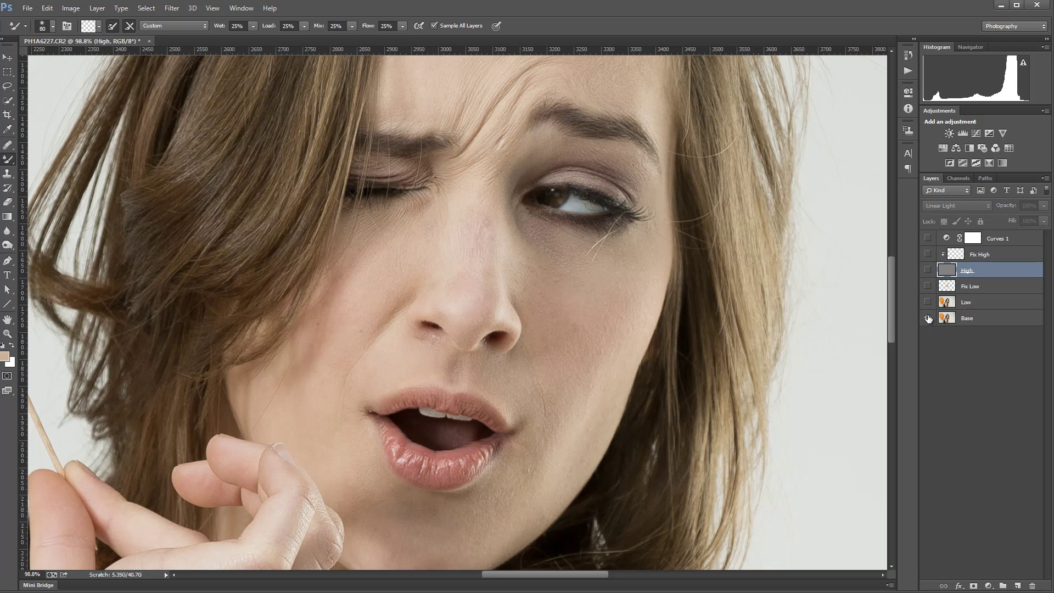
left_click(928, 319, "alt")
left_click(928, 318, "alt")
left_click(929, 319, "alt")
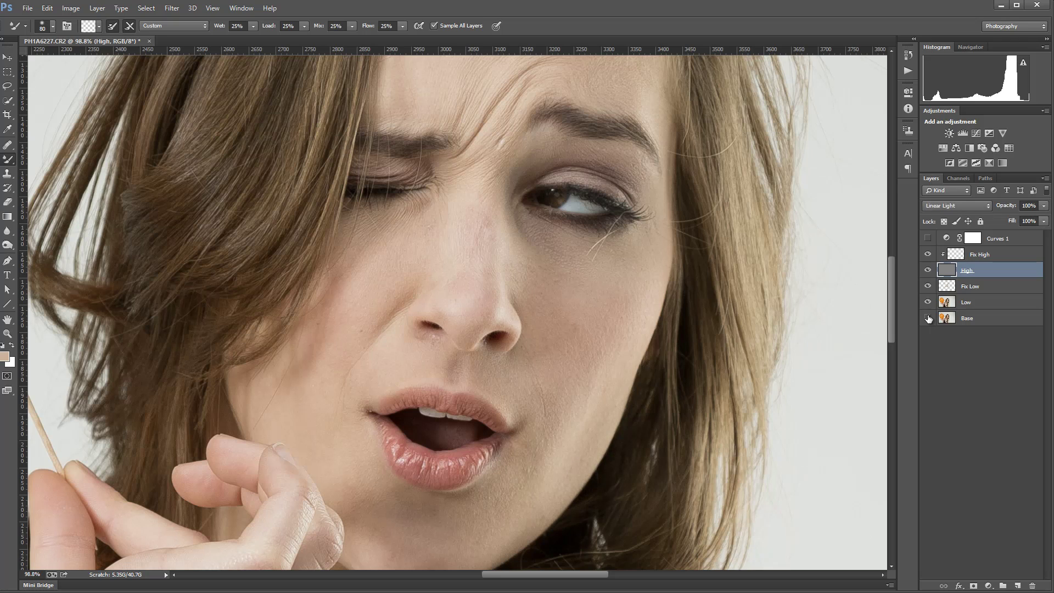
left_click(929, 319, "alt")
left_click(928, 318, "alt")
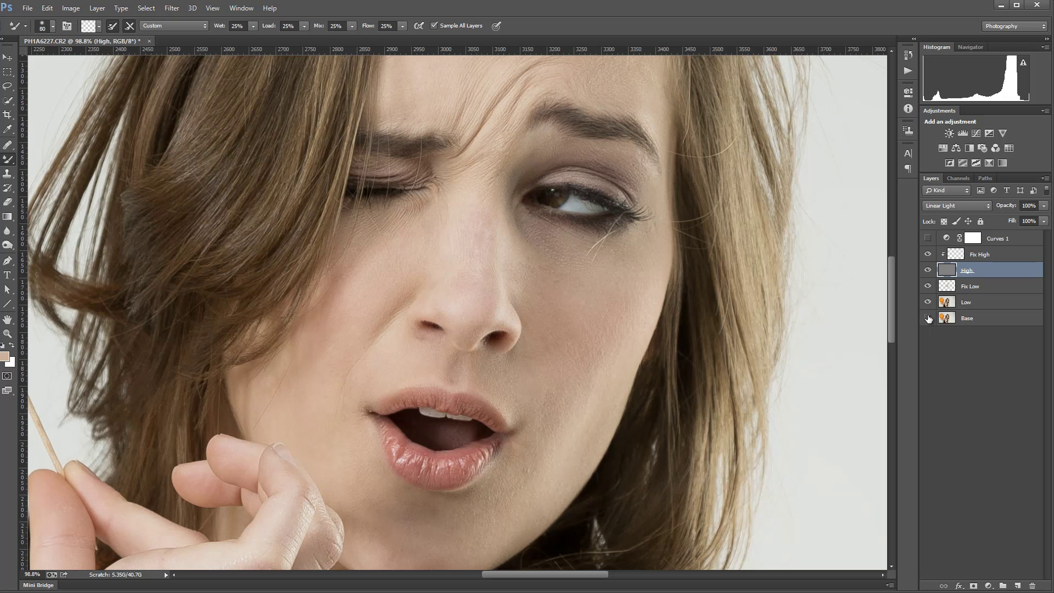
left_click(928, 318, "alt")
left_click(929, 319, "alt")
left_click(928, 318, "alt")
left_click(928, 319, "alt")
scroll(442, 170, "up", 3)
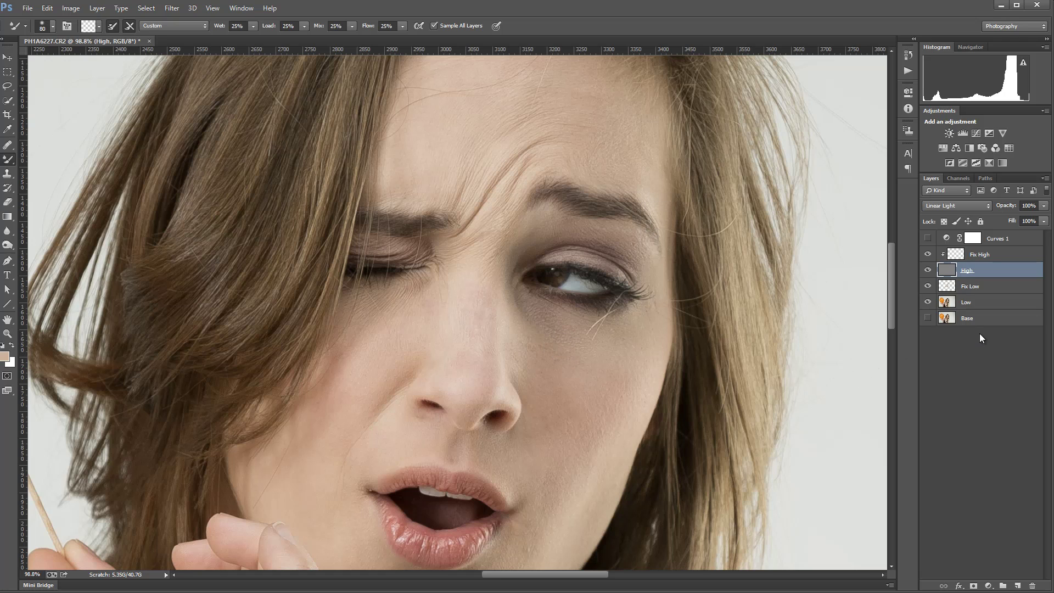
left_click(928, 319, "alt")
left_click(928, 319, "alt")
left_click(928, 319, "alt")
left_click(928, 319, "alt")
Lower the High layer's fill to 81% to soften the skin texture, checking the face with the layer hidden and shown.
left_click(1042, 226)
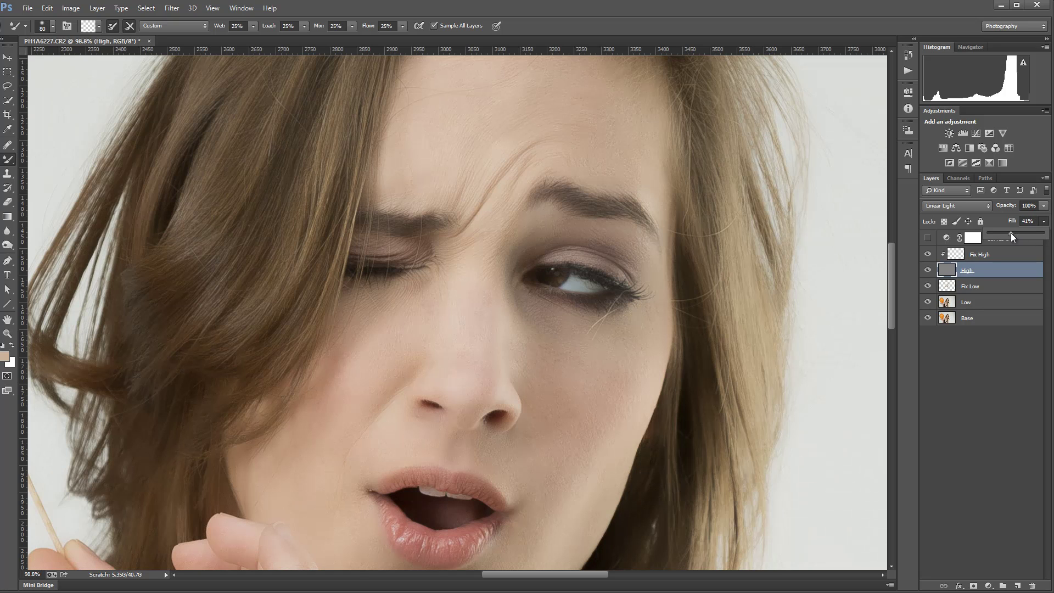
left_click_drag(1034, 236, 1034, 236)
left_click(926, 272)
left_click(928, 271)
left_click(928, 270)
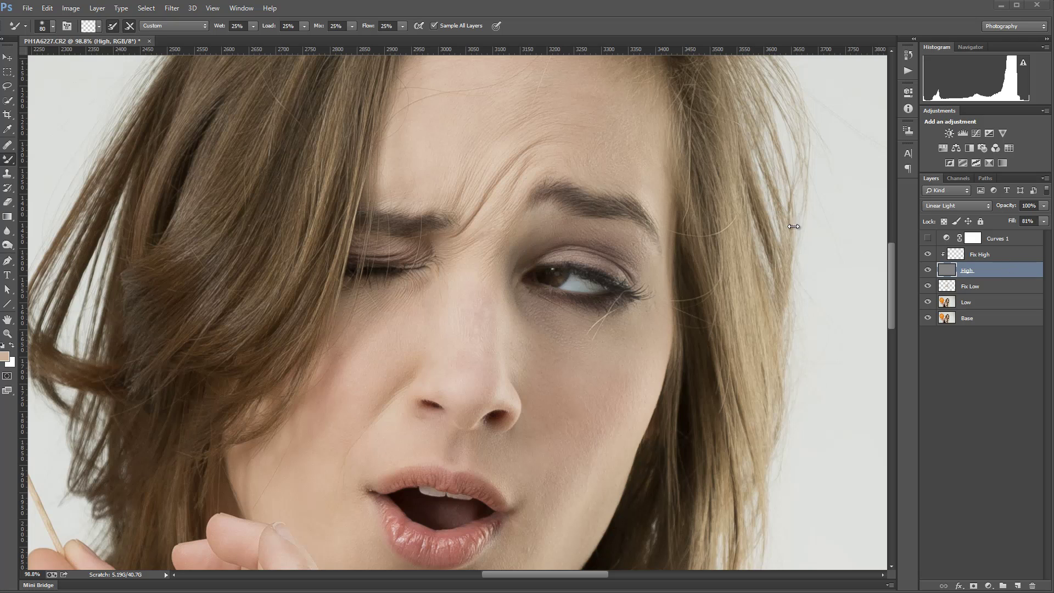
Switch to the Move tool and review the retouched portrait as a whole and close up on the face.
left_click(8, 57)
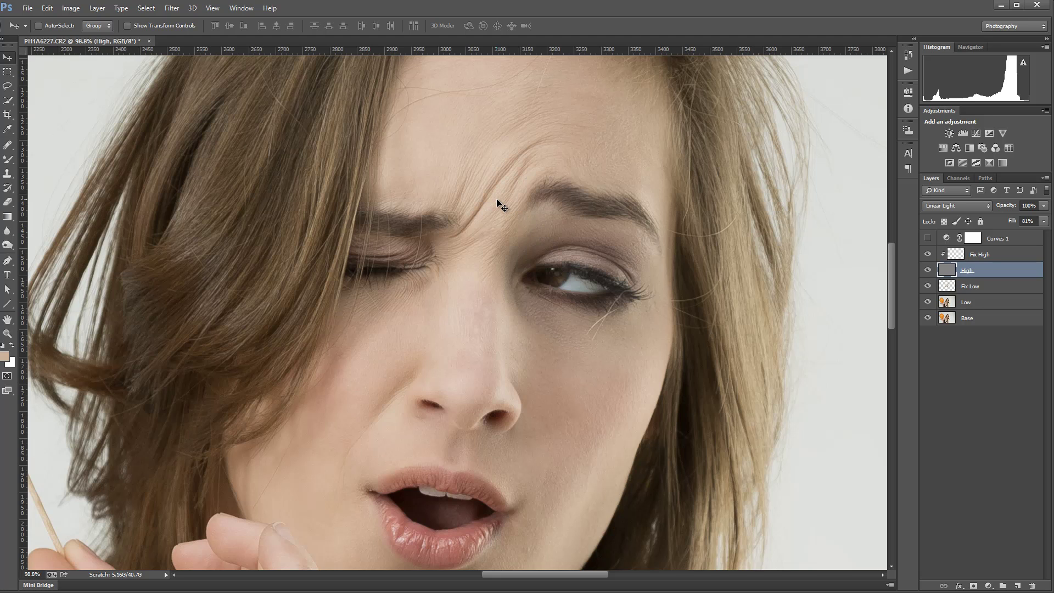
scroll(499, 204, "down", 5)
scroll(499, 205, "up", 3)
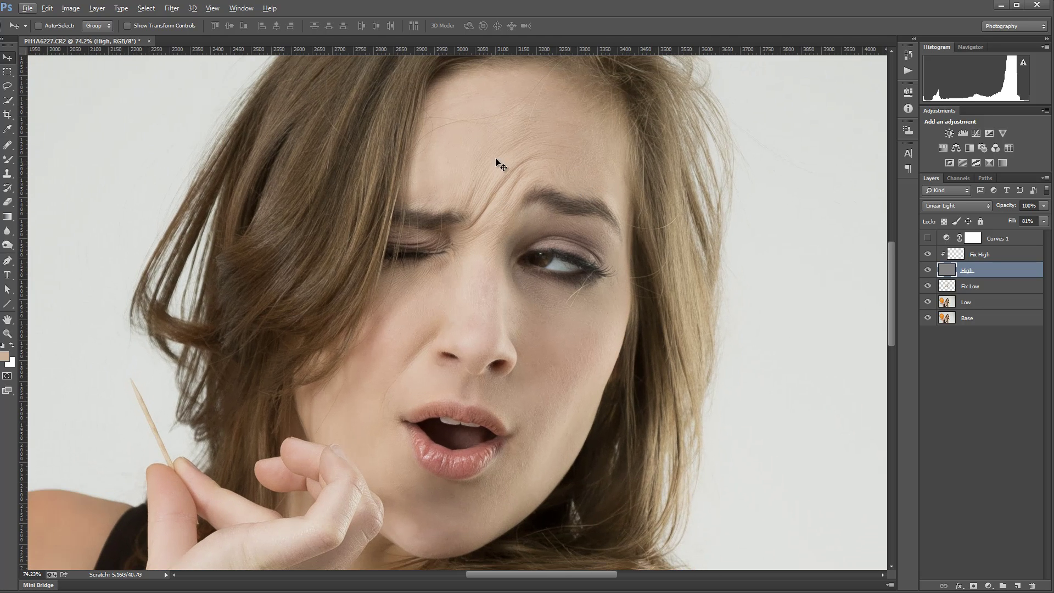
scroll(508, 205, "down", 3)
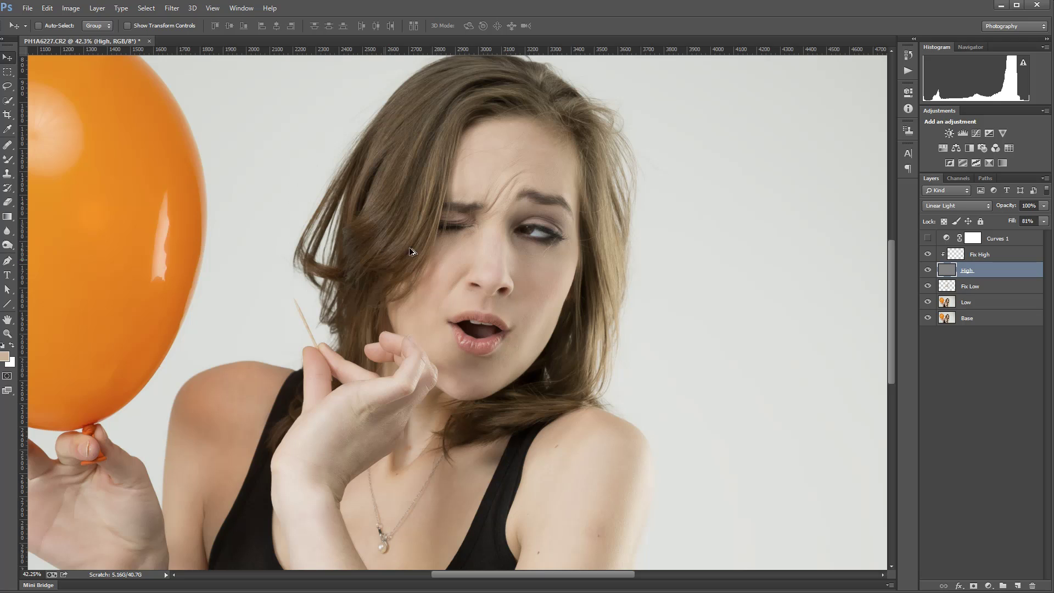
scroll(454, 237, "up", 3)
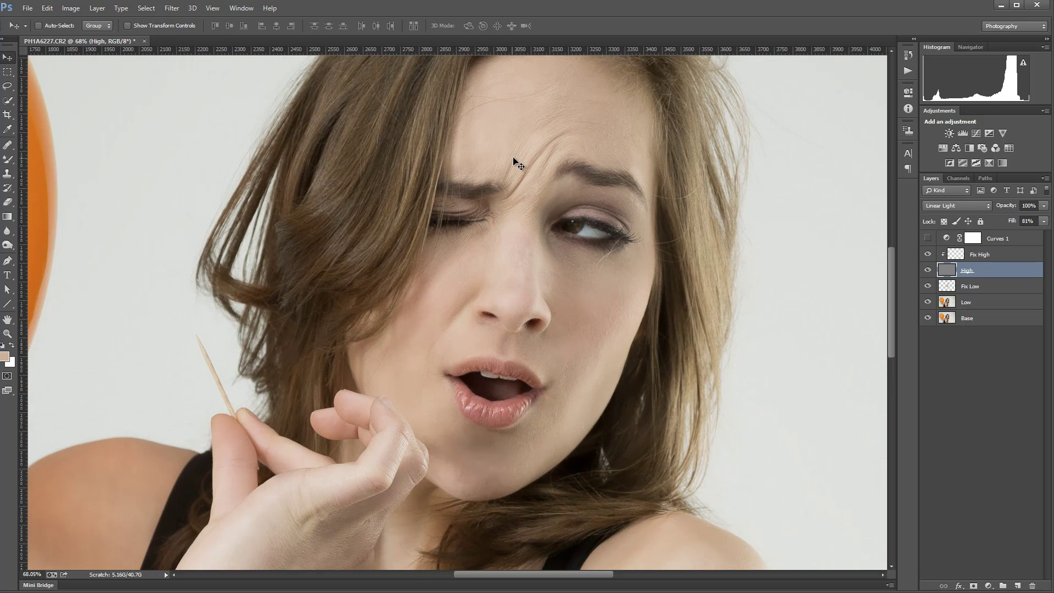